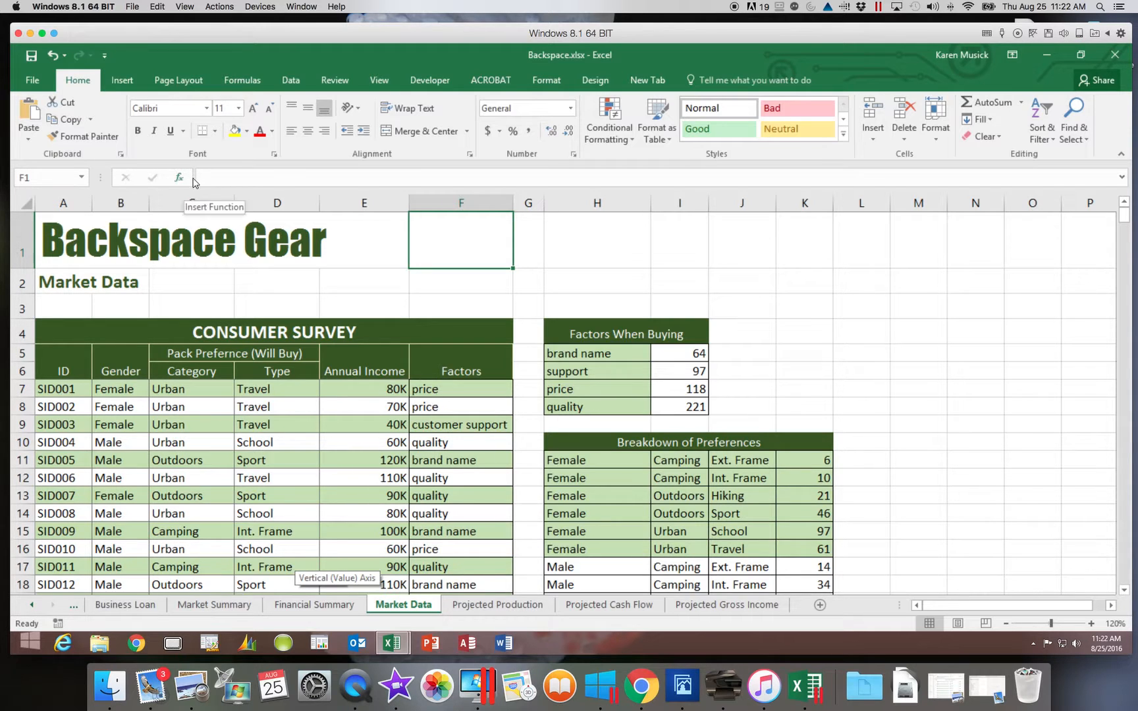
Insert a histogram chart of the annual income data in range E6:E506 on the Market Data sheet
{"action": "left_click", "coordinate": [39, 178]}
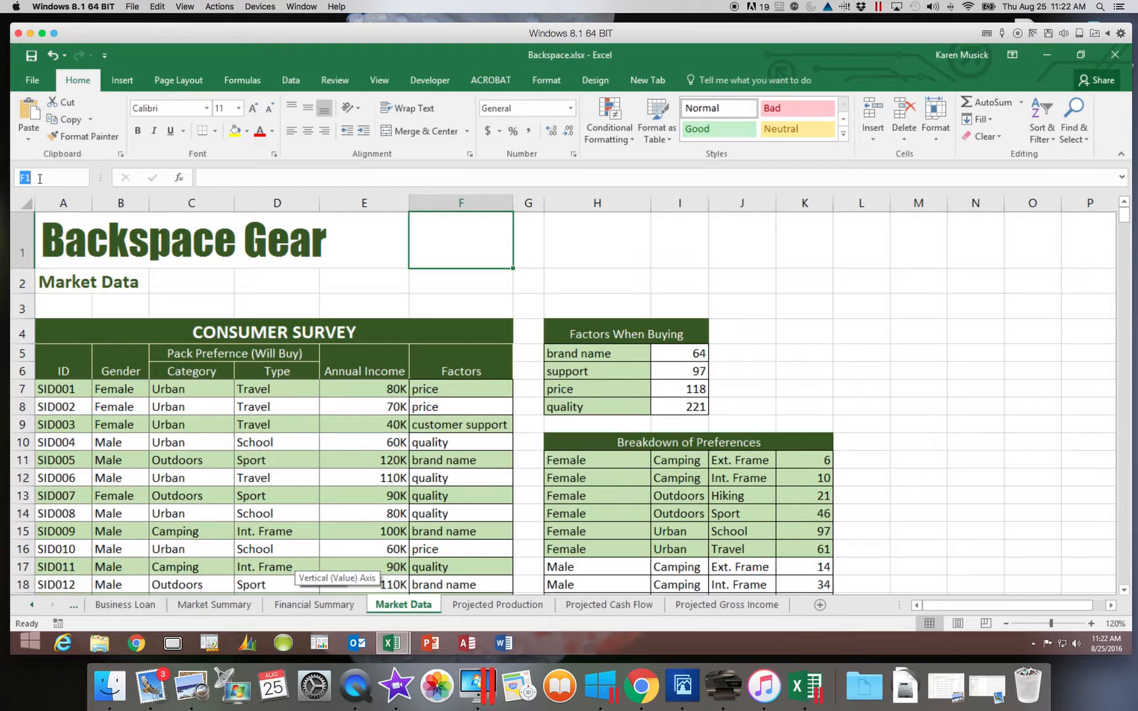
{"action": "type", "text": "E"}
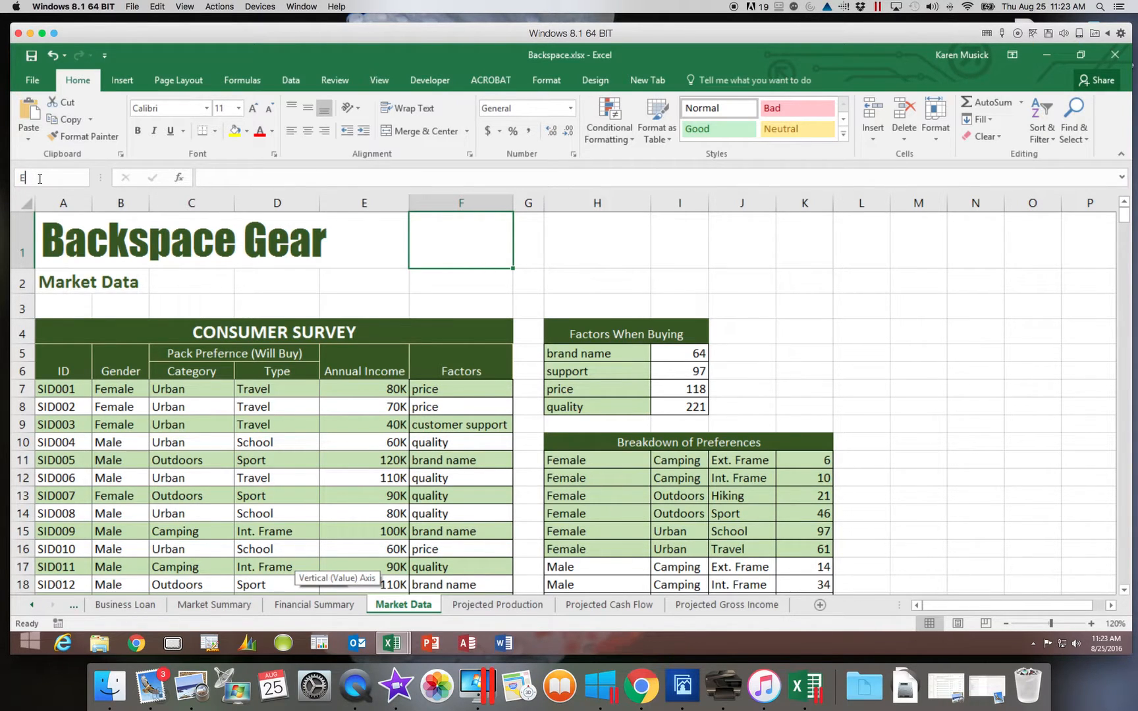
{"action": "type", "text": "6"}
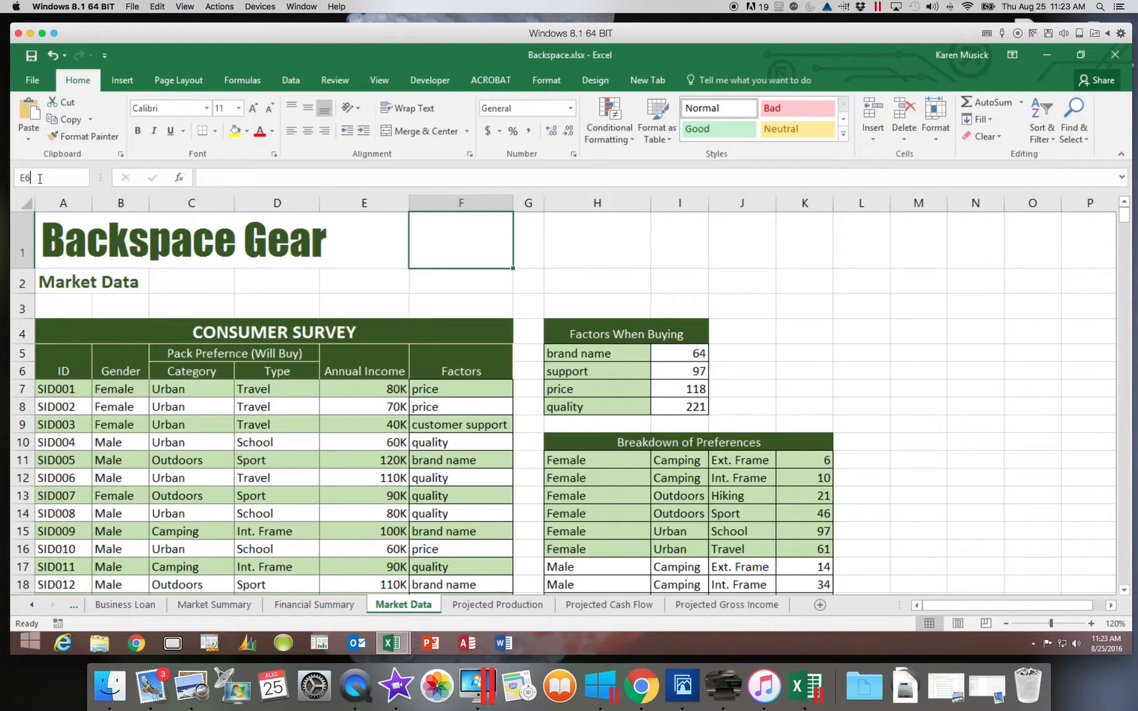
{"action": "type", "text": ":"}
{"action": "type", "text": "E106"}
{"action": "key", "text": "Return"}
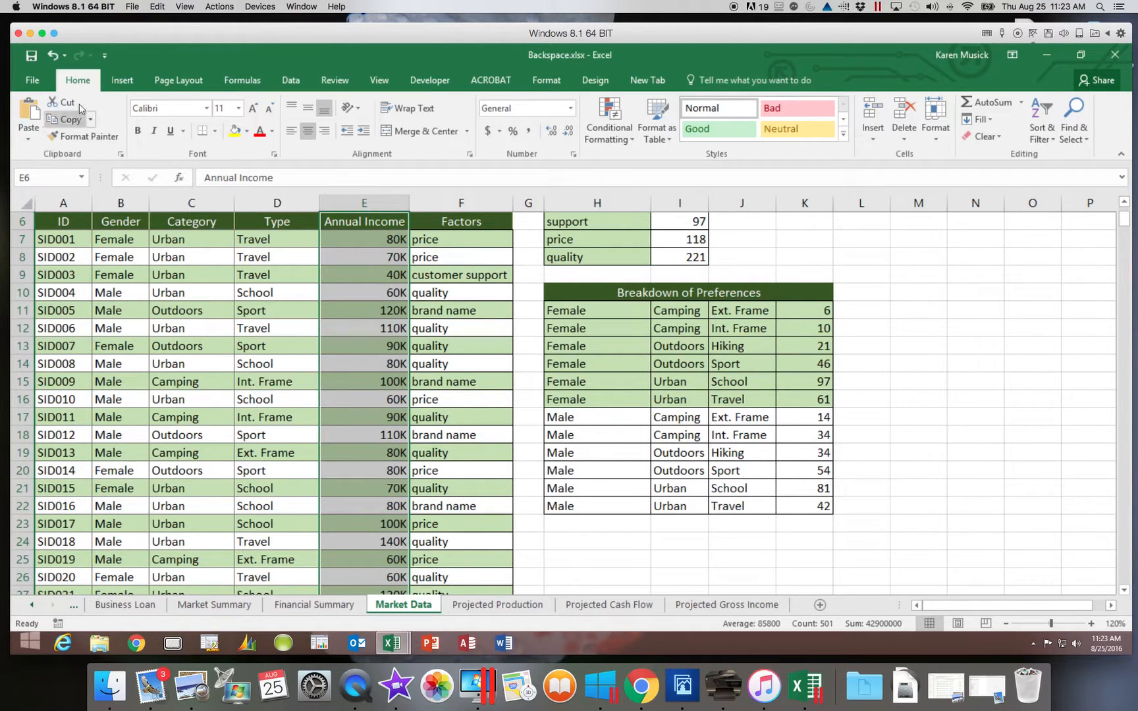
{"action": "left_click", "coordinate": [126, 81]}
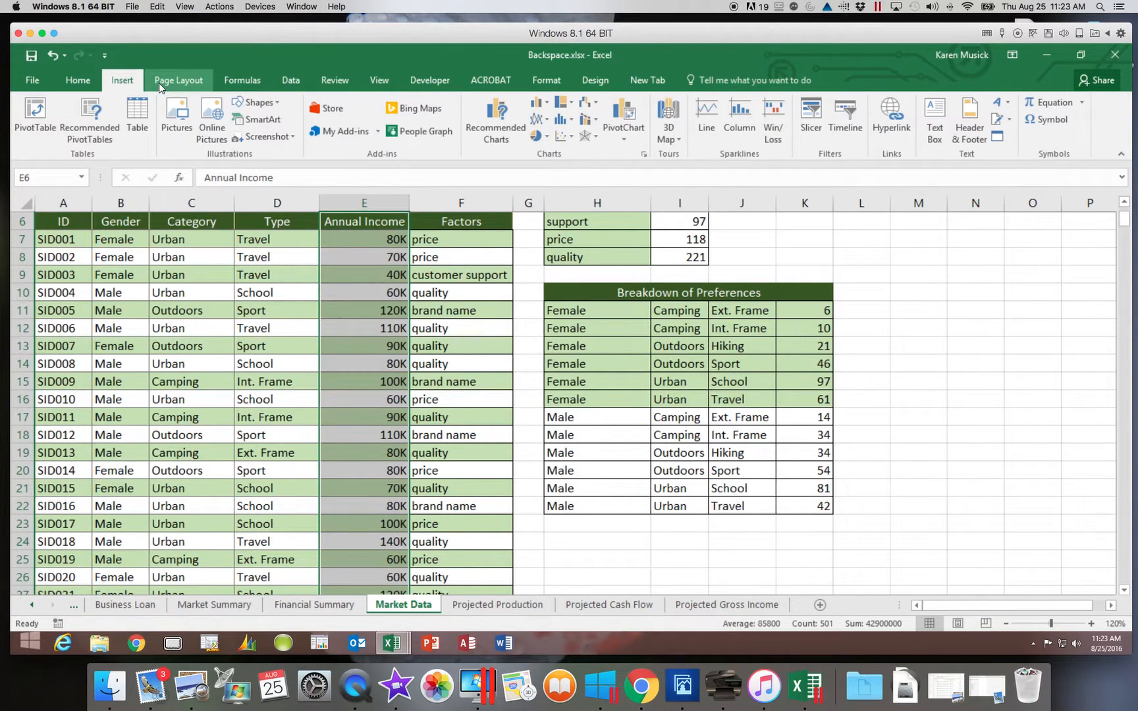
{"action": "left_click", "coordinate": [571, 124]}
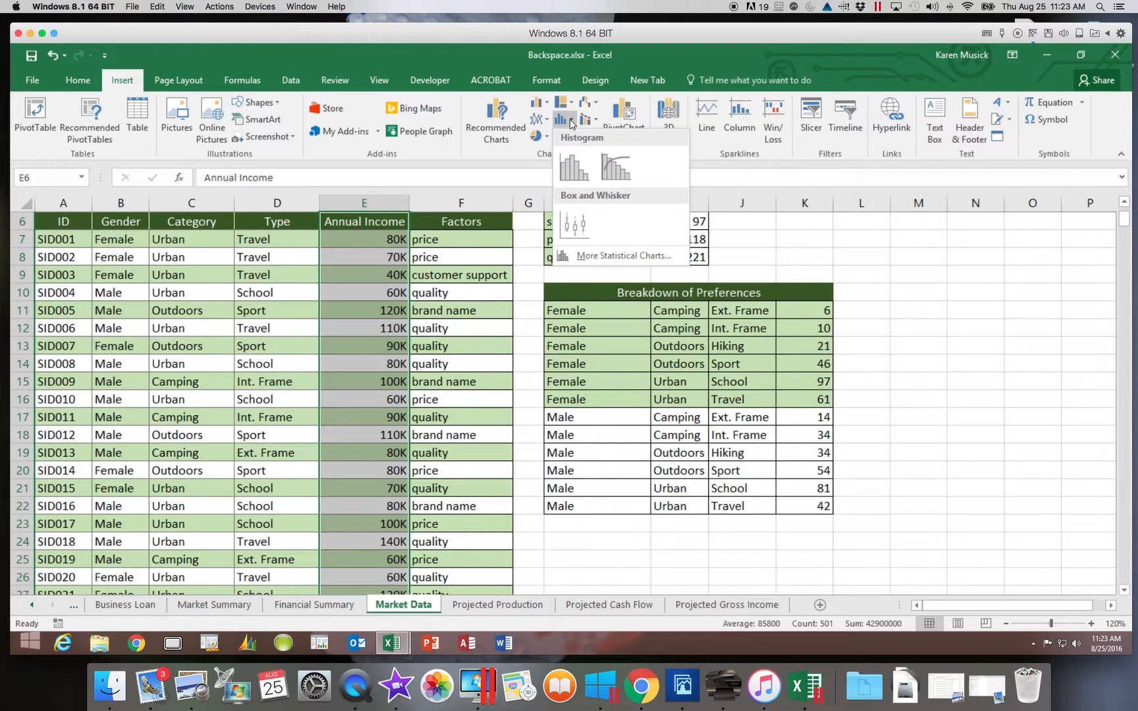
{"action": "left_click", "coordinate": [570, 162]}
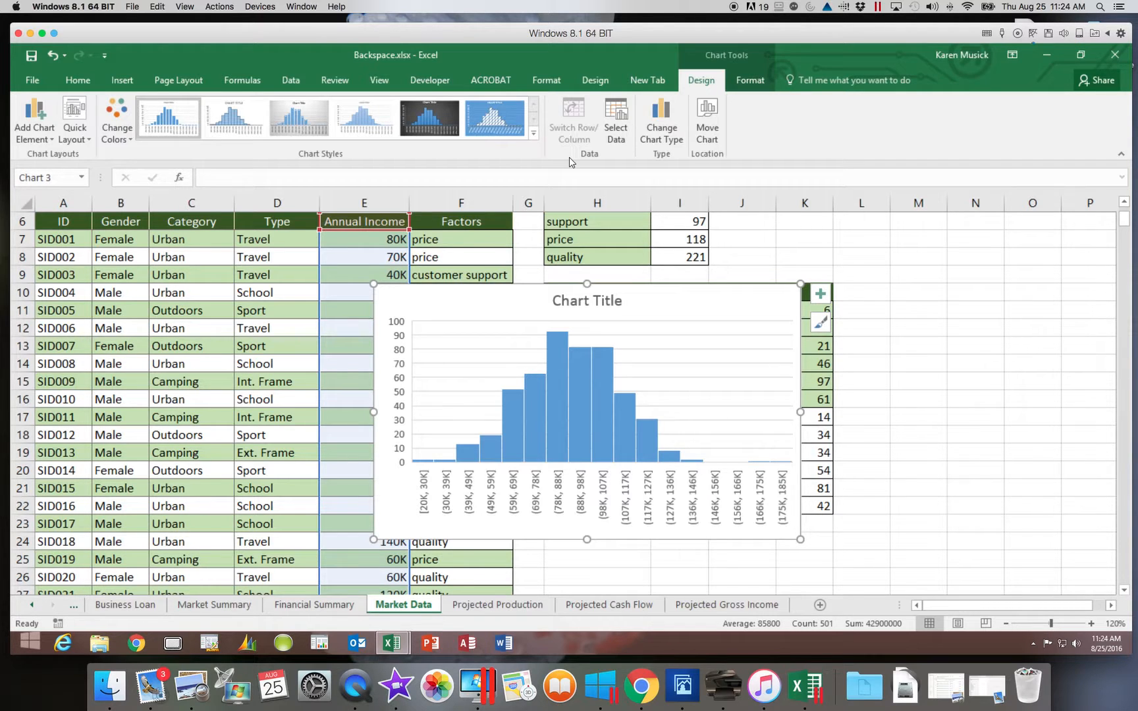
Move the histogram to cell F4 of the Market Summary sheet and resize it to about 2.28" high by 5.35" wide
{"action": "left_click", "coordinate": [79, 81]}
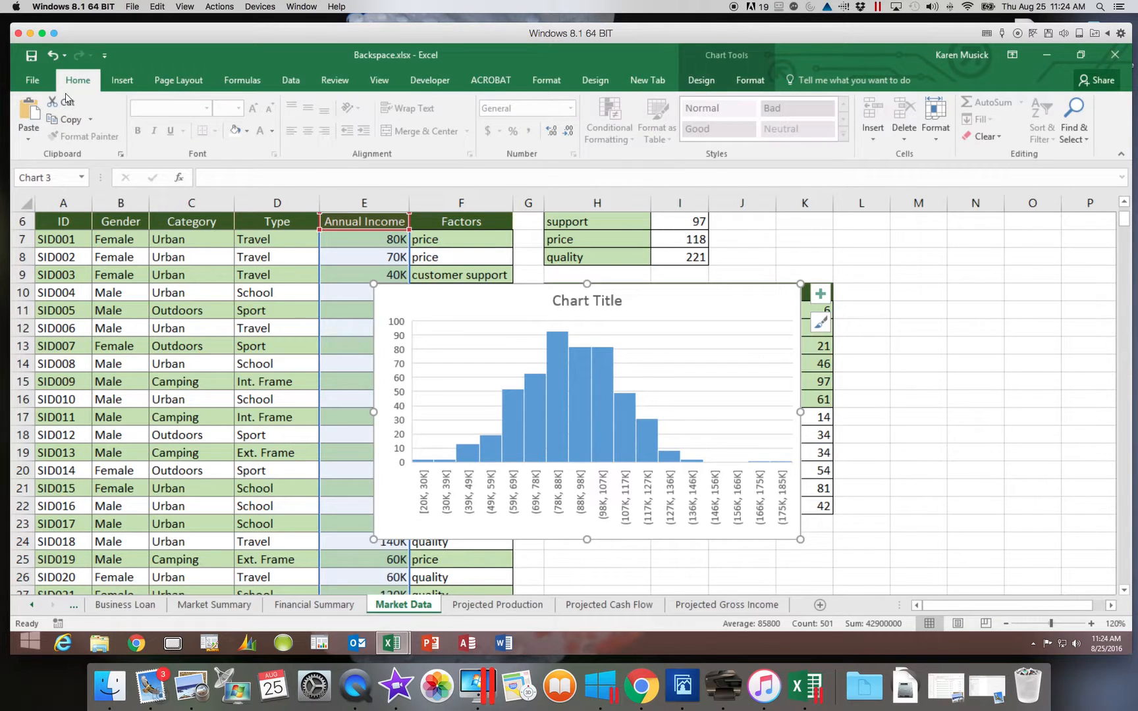
{"action": "left_click", "coordinate": [64, 103]}
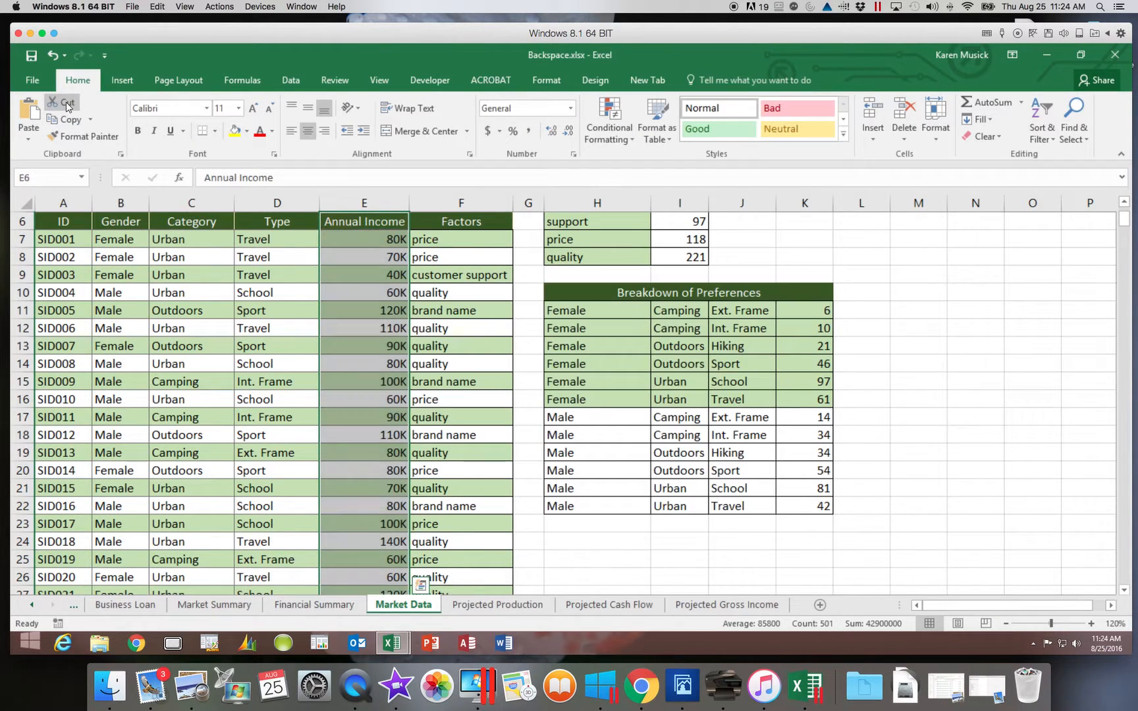
{"action": "left_click", "coordinate": [190, 607]}
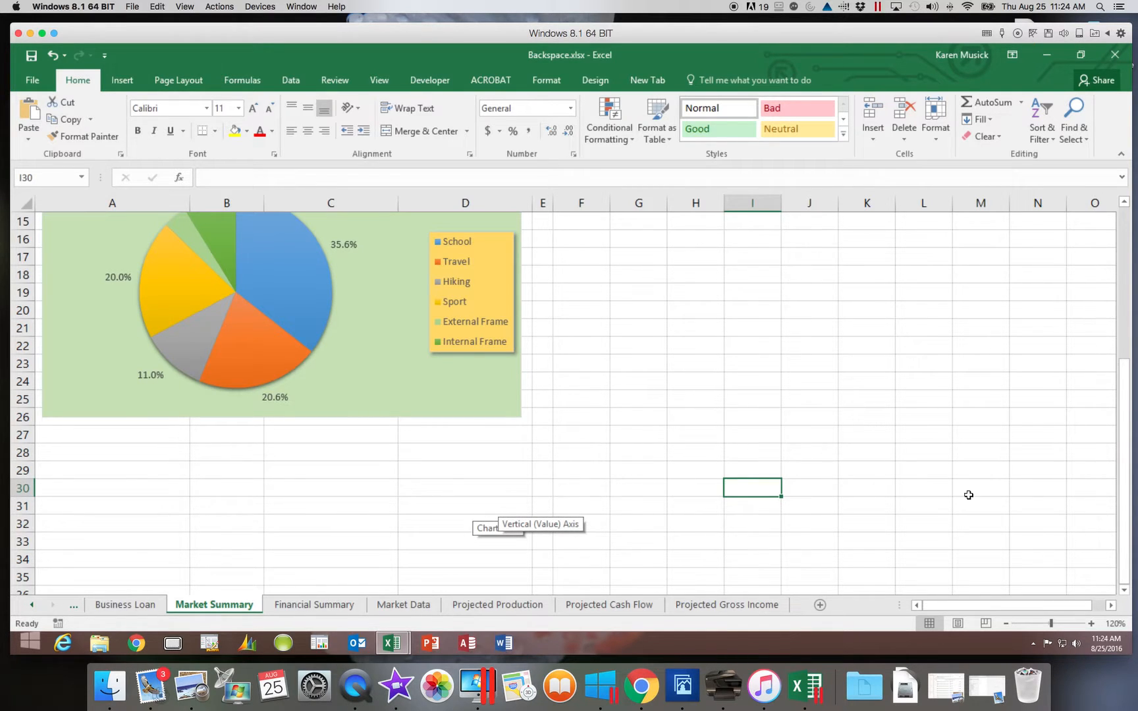
{"action": "left_click_drag", "start_coordinate": [1124, 523], "coordinate": [1118, 355]}
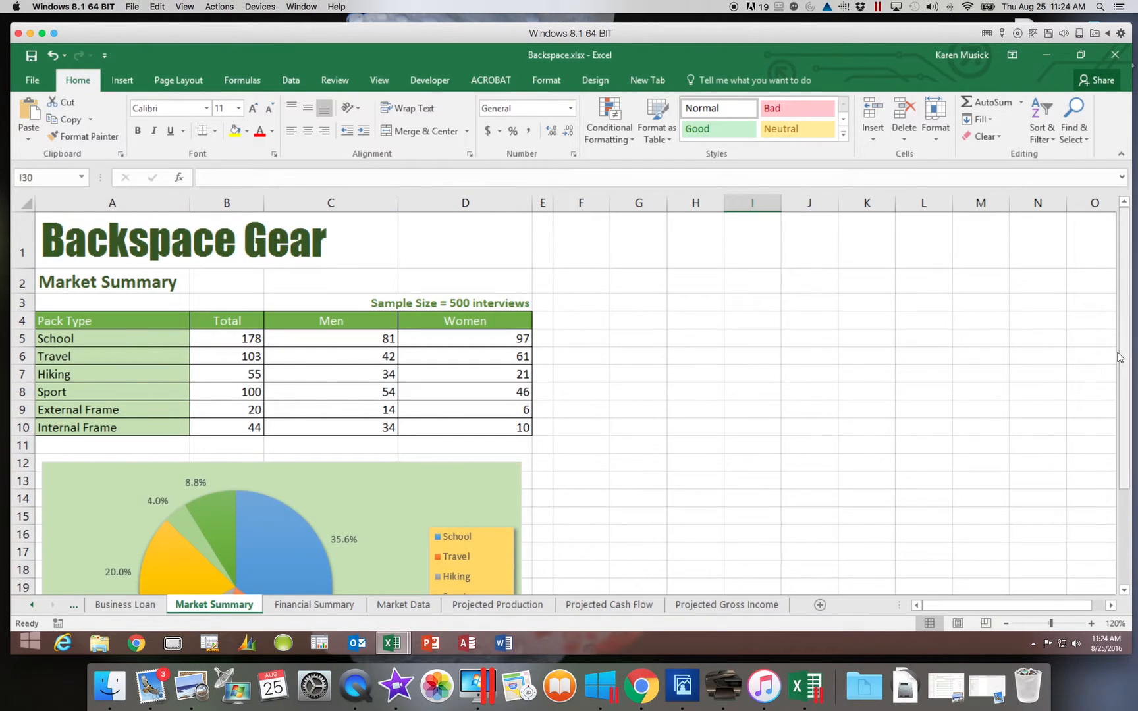
{"action": "left_click", "coordinate": [581, 320]}
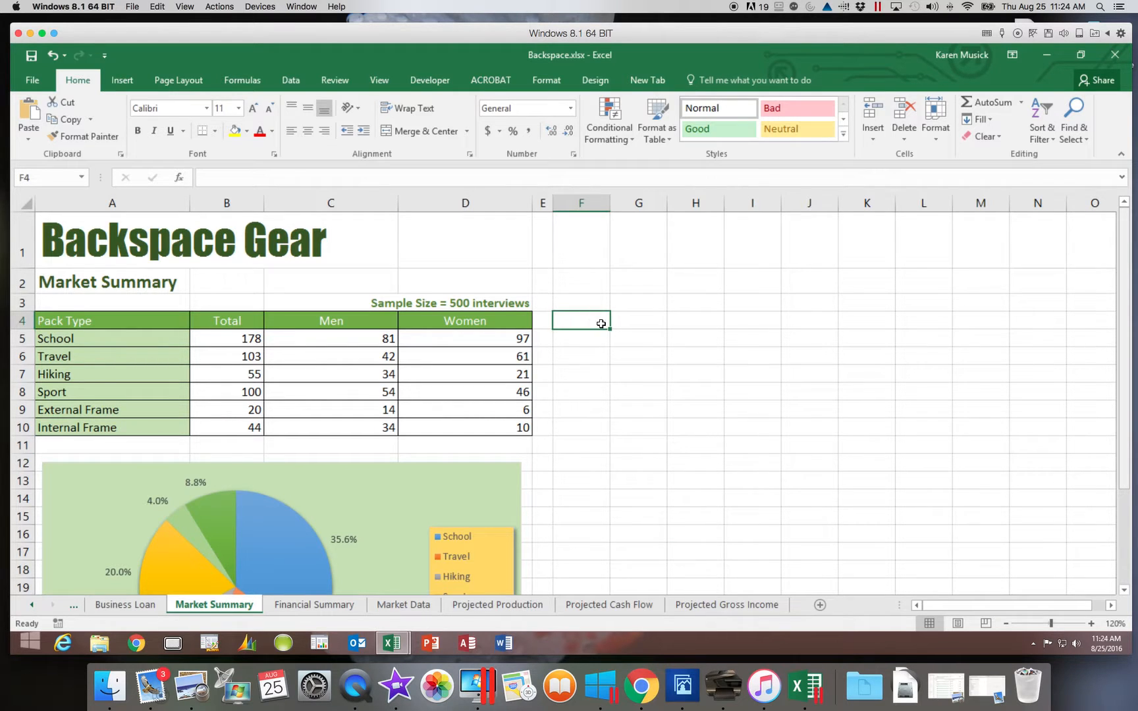
{"action": "left_click", "coordinate": [28, 105]}
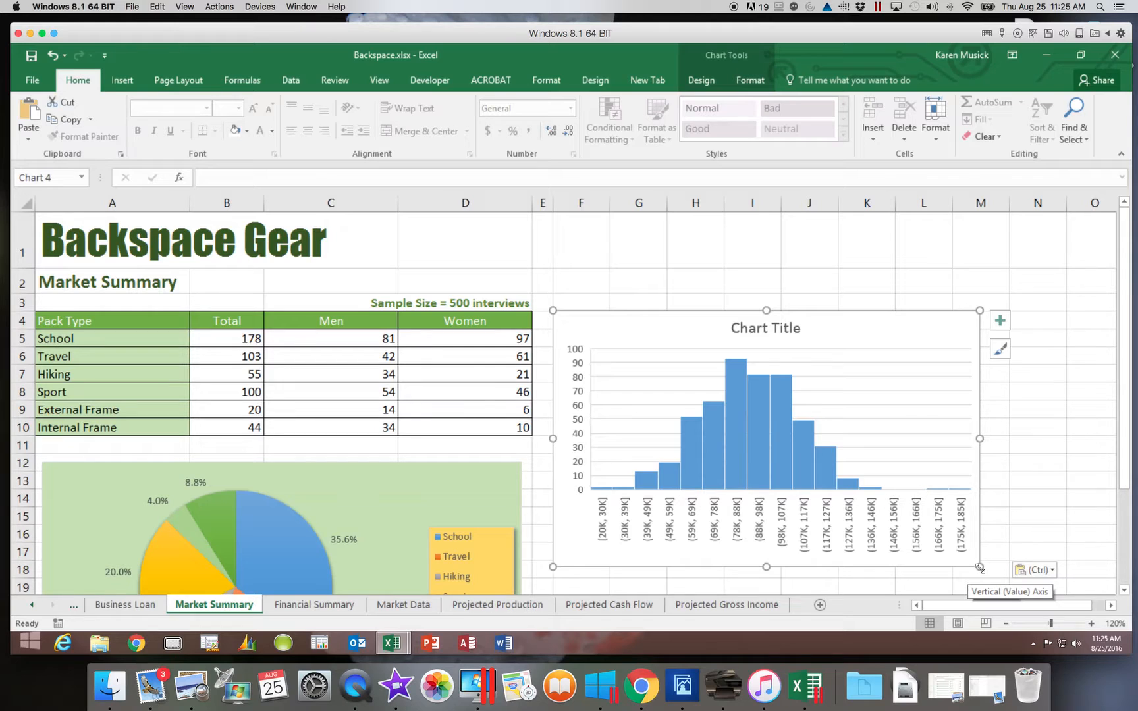
{"action": "mouse_move", "coordinate": [981, 569]}
{"action": "left_mouse_down"}
{"action": "mouse_move", "coordinate": [988, 507]}
{"action": "mouse_move", "coordinate": [1010, 507]}
{"action": "left_mouse_up"}
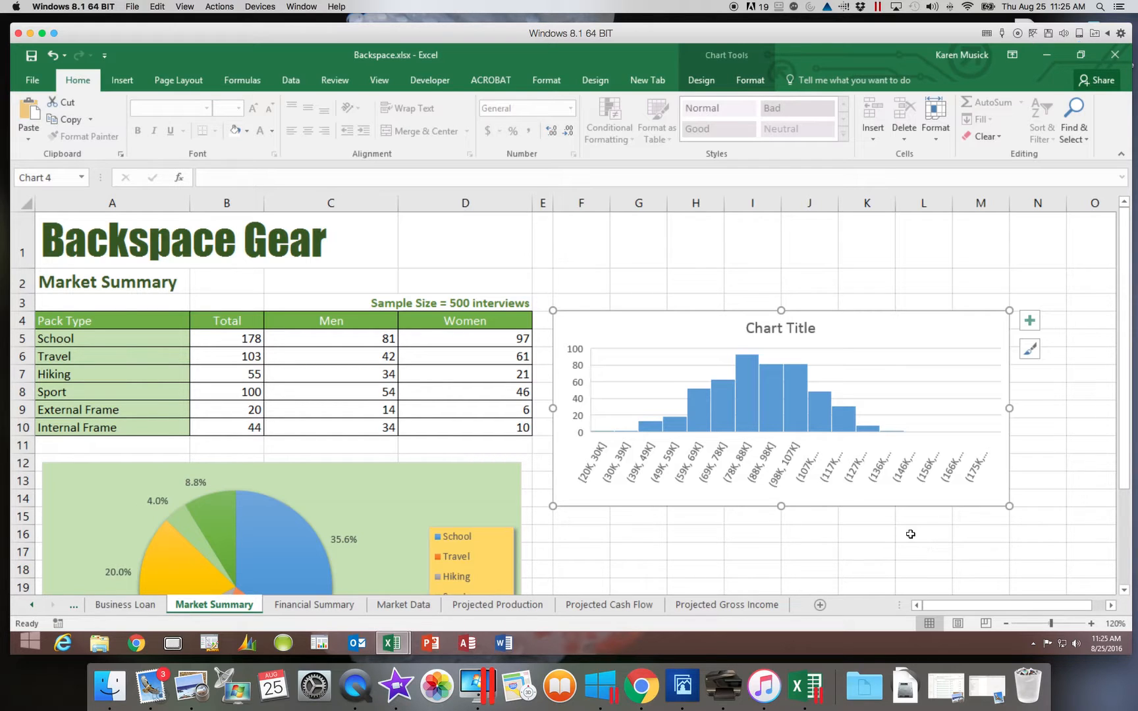
Set the histogram's chart title to "Annual Income"
{"action": "left_click", "coordinate": [789, 333]}
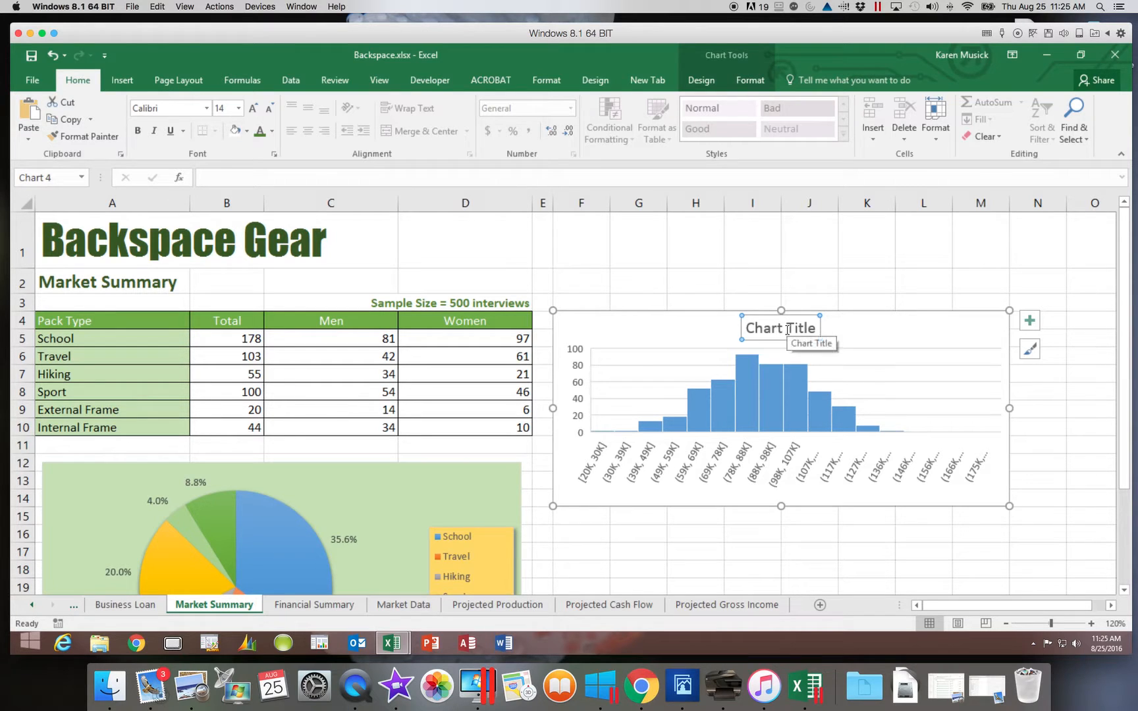
{"action": "type", "text": "Annual"}
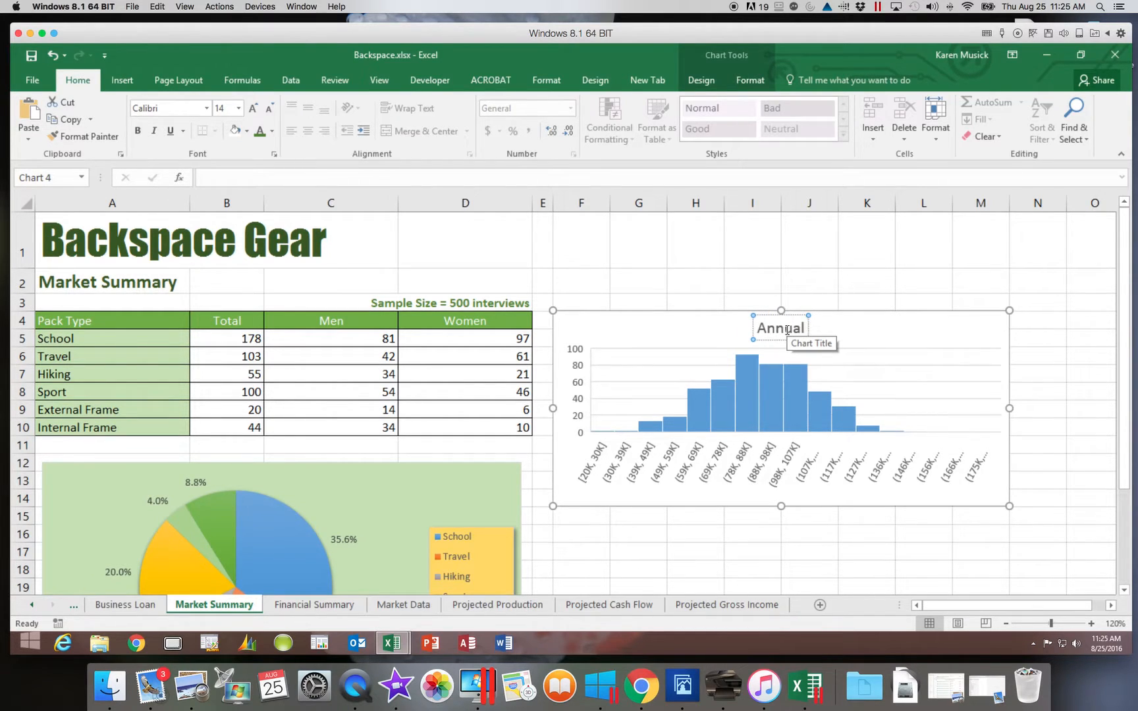
{"action": "type", "text": " Income"}
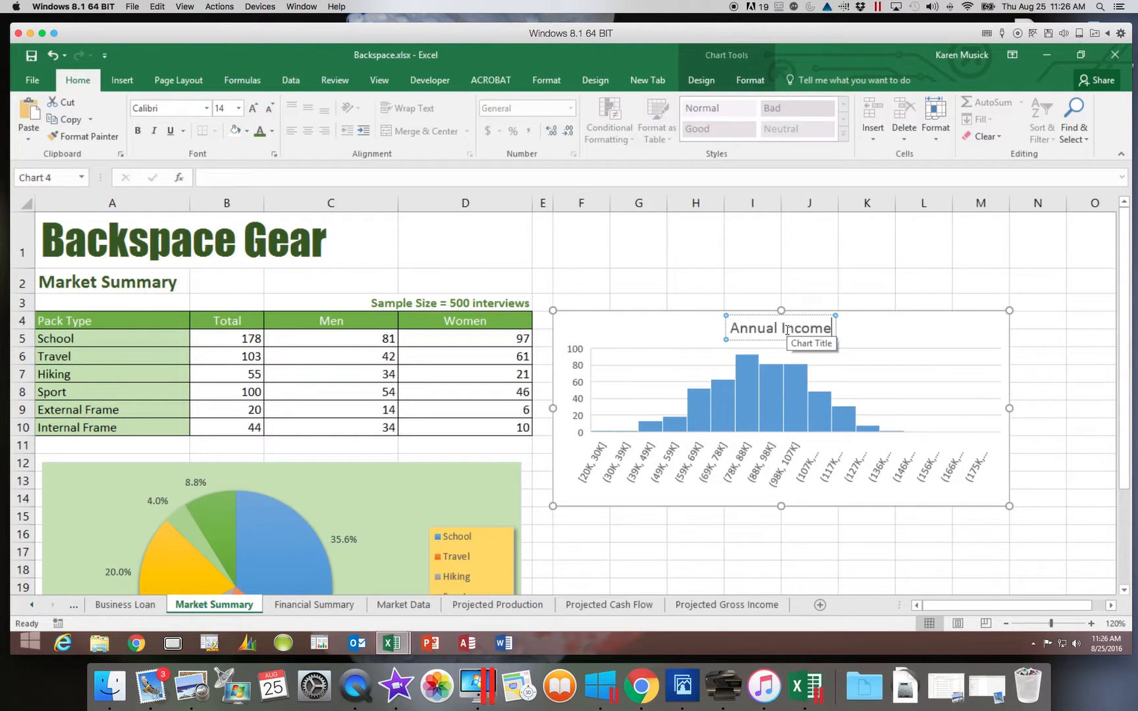
{"action": "left_click", "coordinate": [711, 334]}
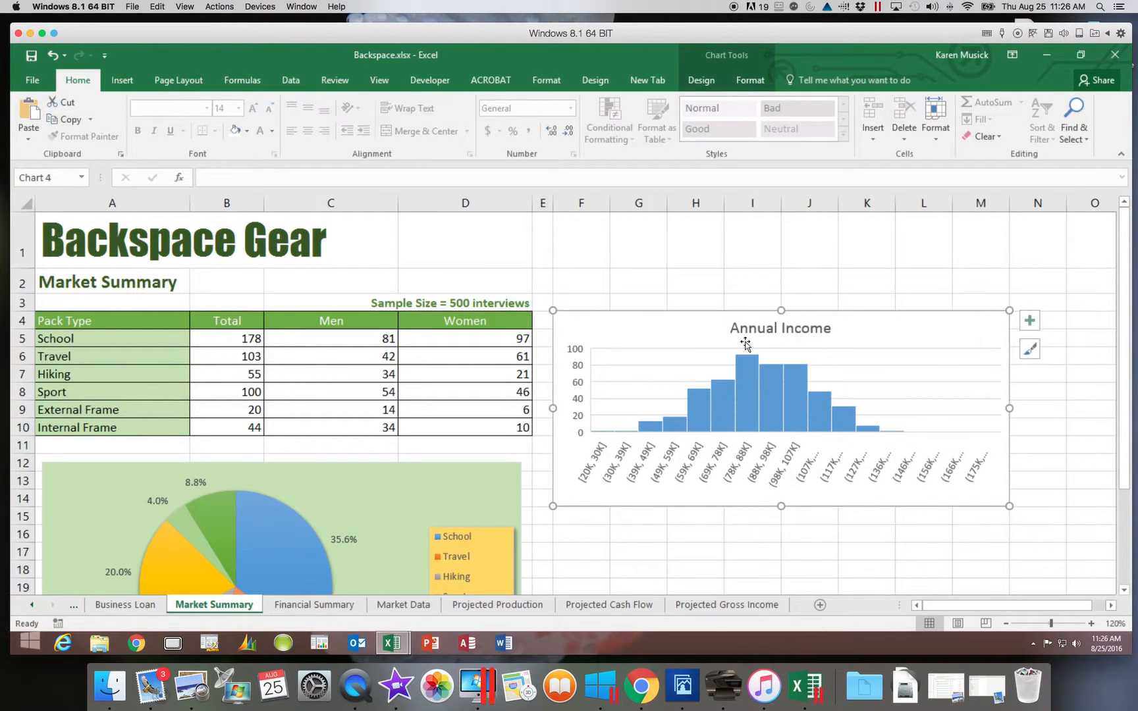
Format the histogram's title text with the Calibri Light headings font and a dark green theme color
{"action": "left_click", "coordinate": [807, 338]}
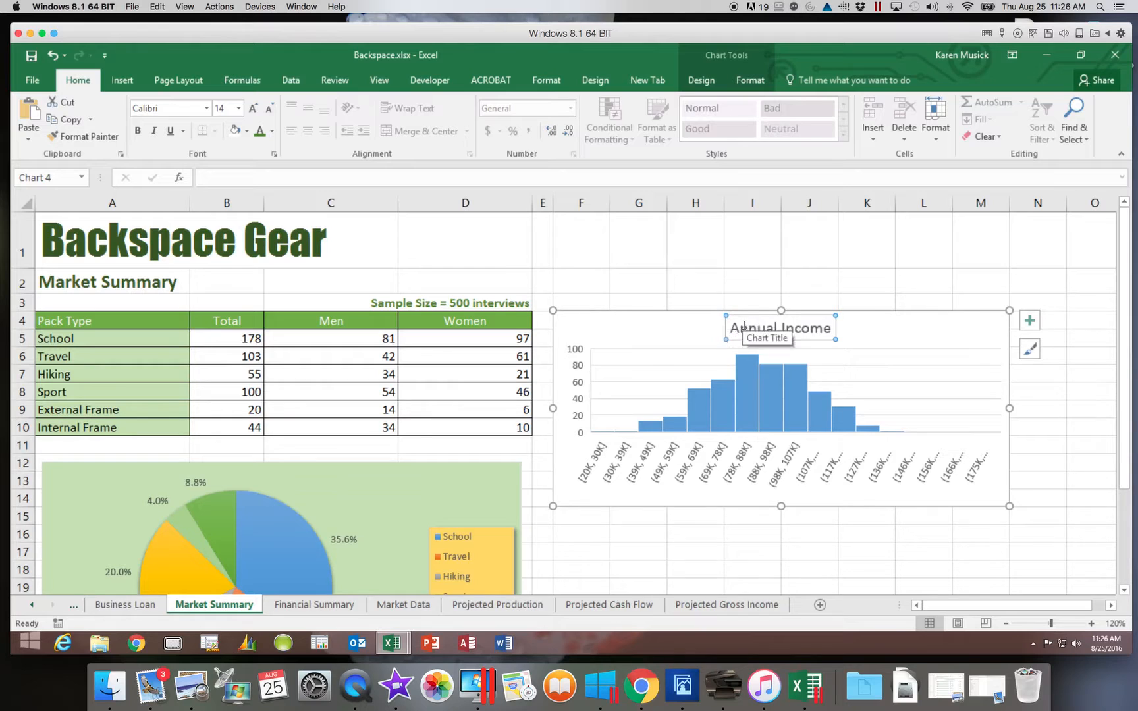
{"action": "left_click_drag", "start_coordinate": [732, 326], "coordinate": [838, 329]}
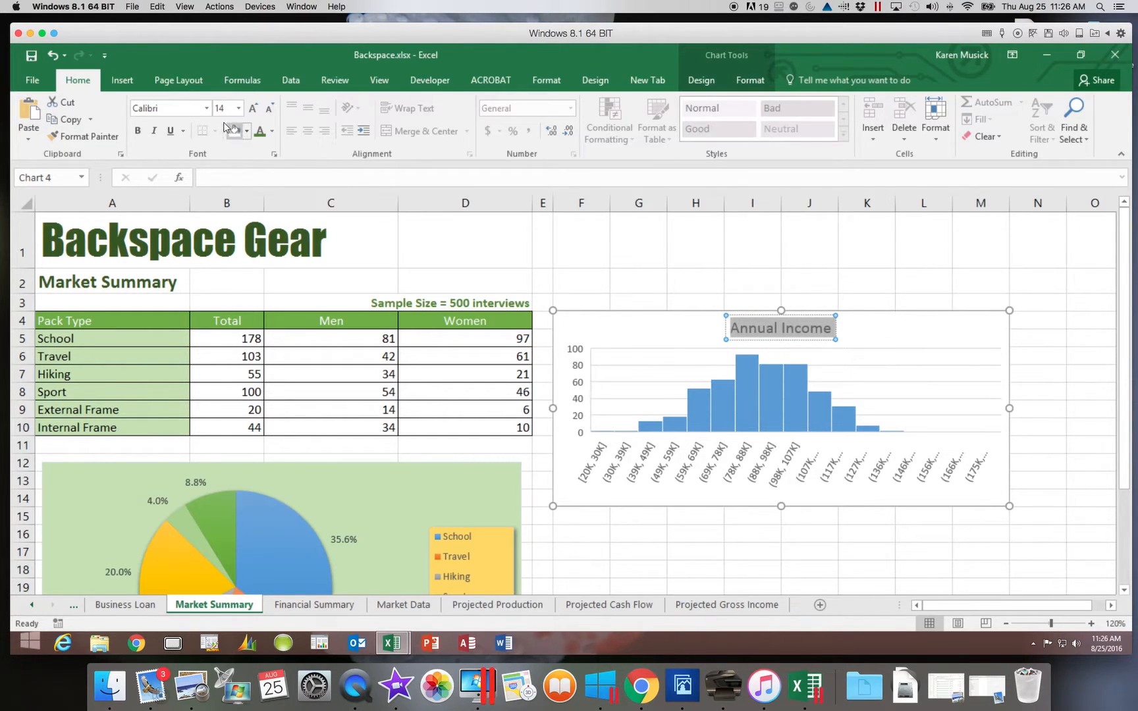
{"action": "left_click", "coordinate": [208, 109]}
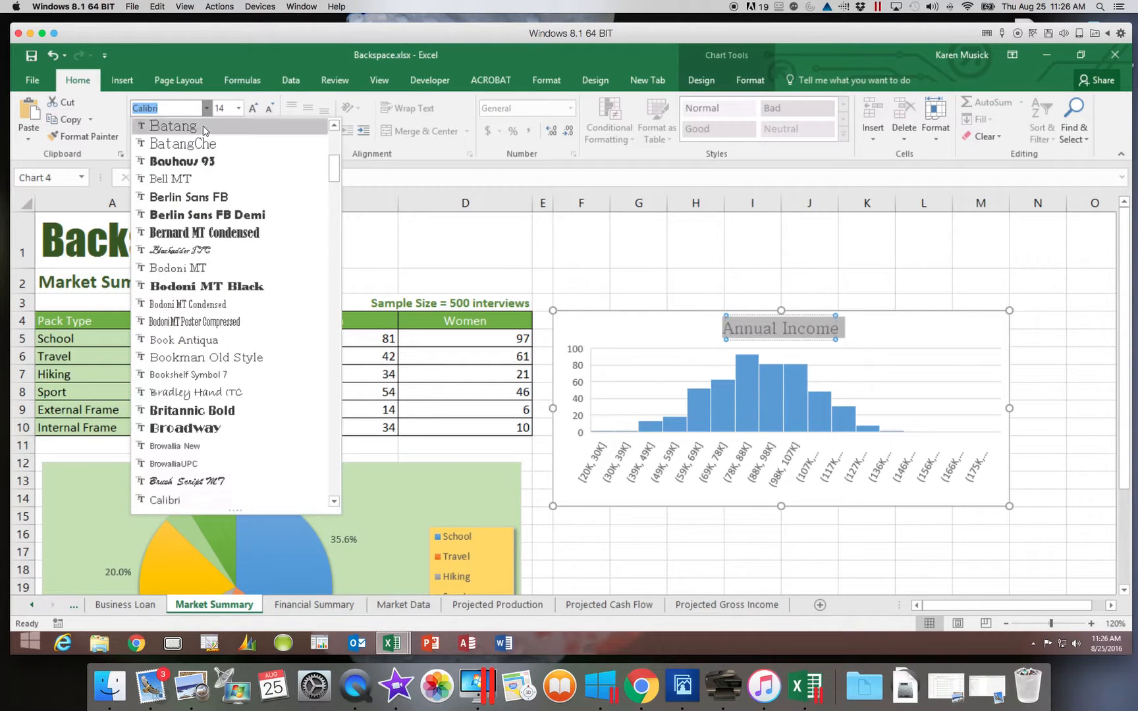
{"action": "left_click", "coordinate": [336, 165]}
{"action": "left_click_drag", "start_coordinate": [336, 165], "coordinate": [331, 123]}
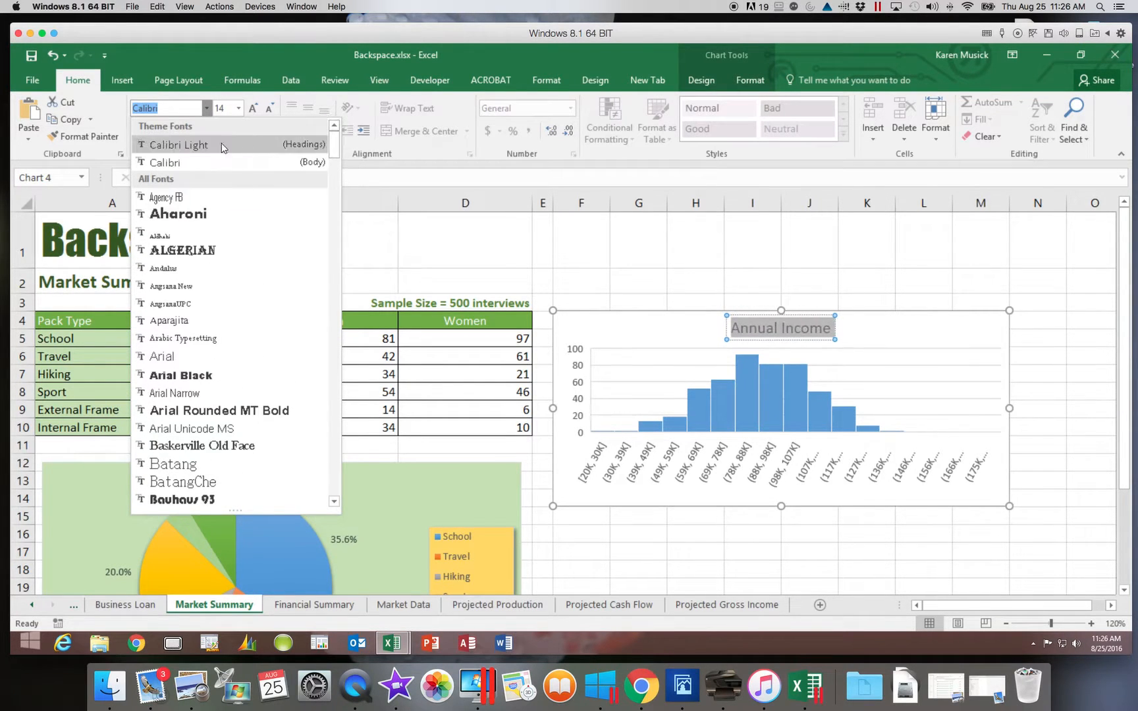
{"action": "left_click", "coordinate": [196, 145]}
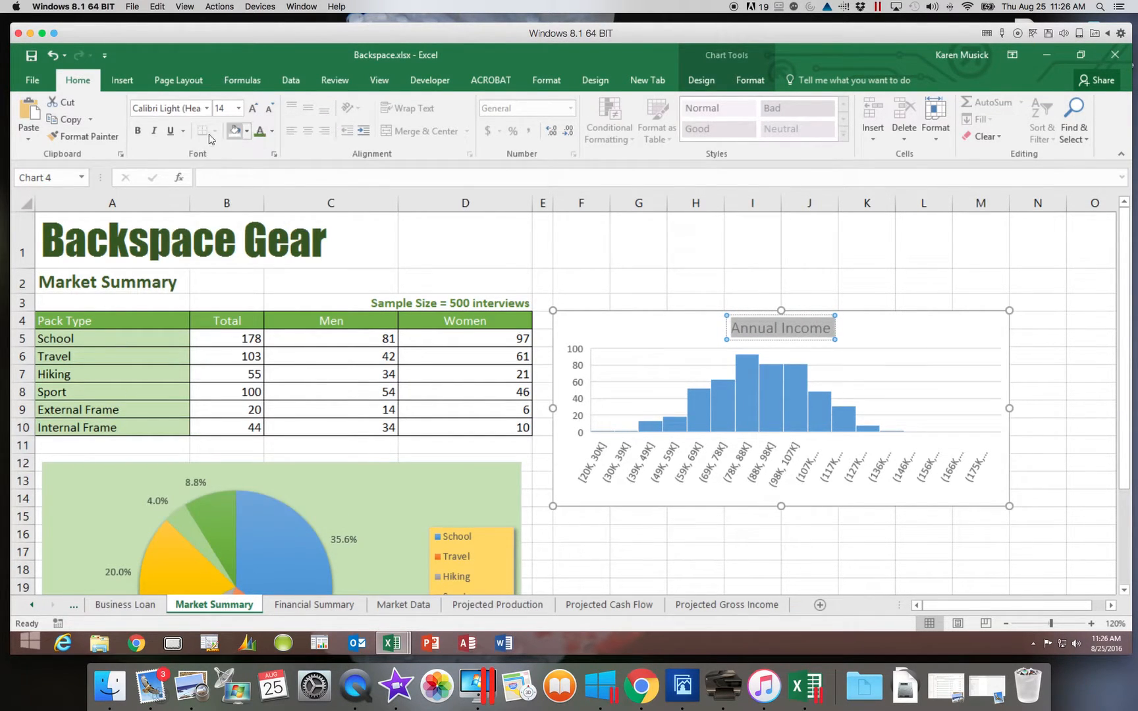
{"action": "left_click", "coordinate": [272, 135]}
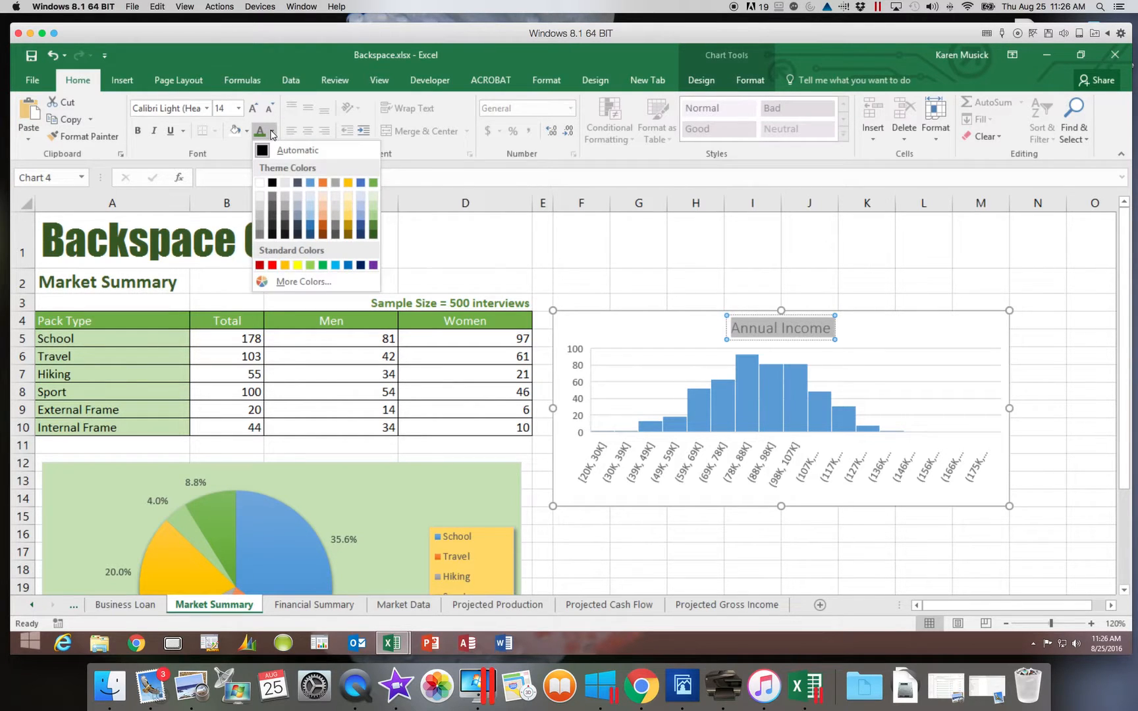
{"action": "left_click", "coordinate": [373, 228]}
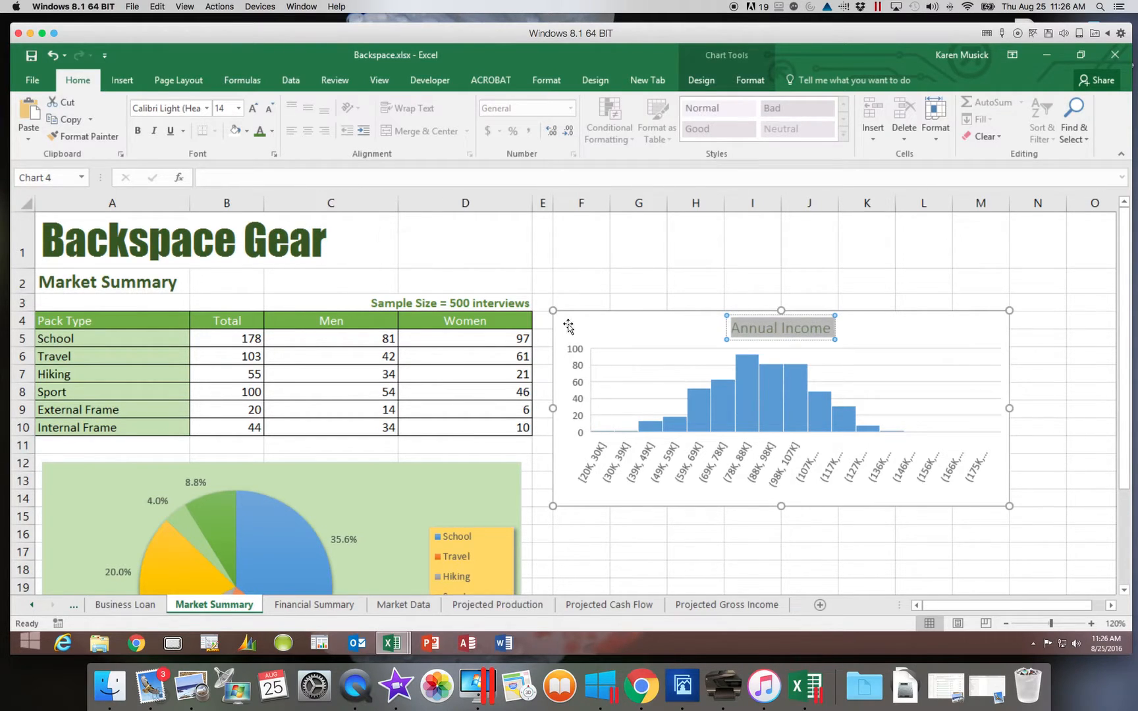
{"action": "left_click", "coordinate": [597, 330]}
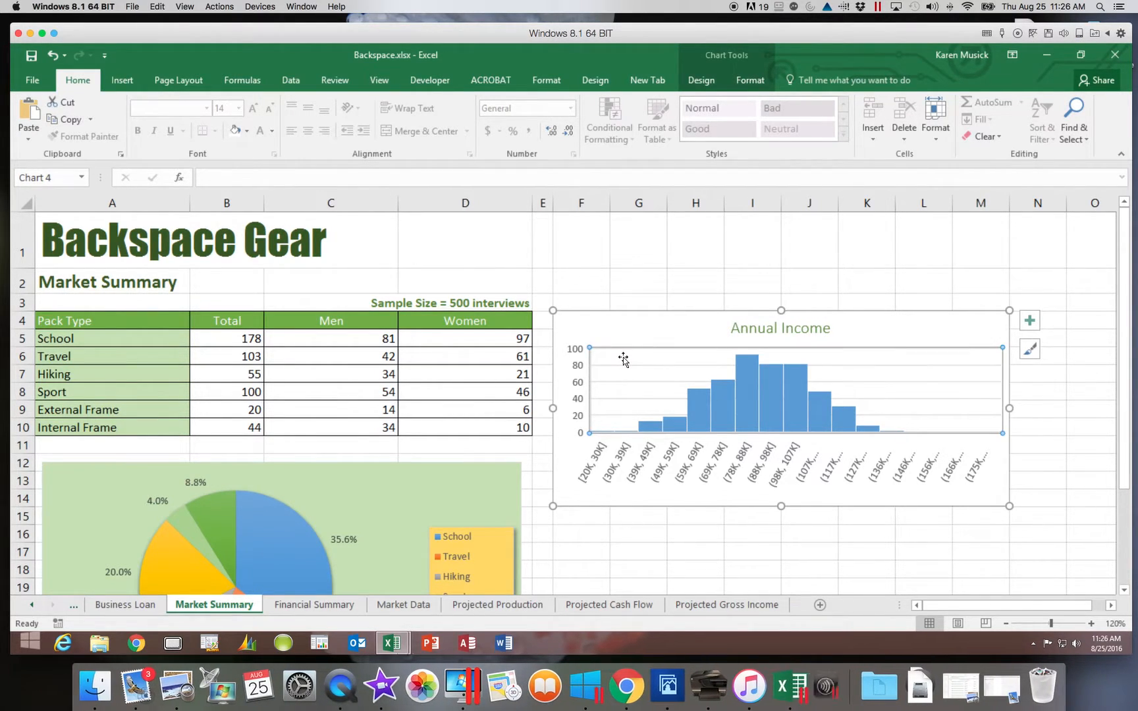
Fill the histogram's plot area with white
{"action": "left_click", "coordinate": [624, 359]}
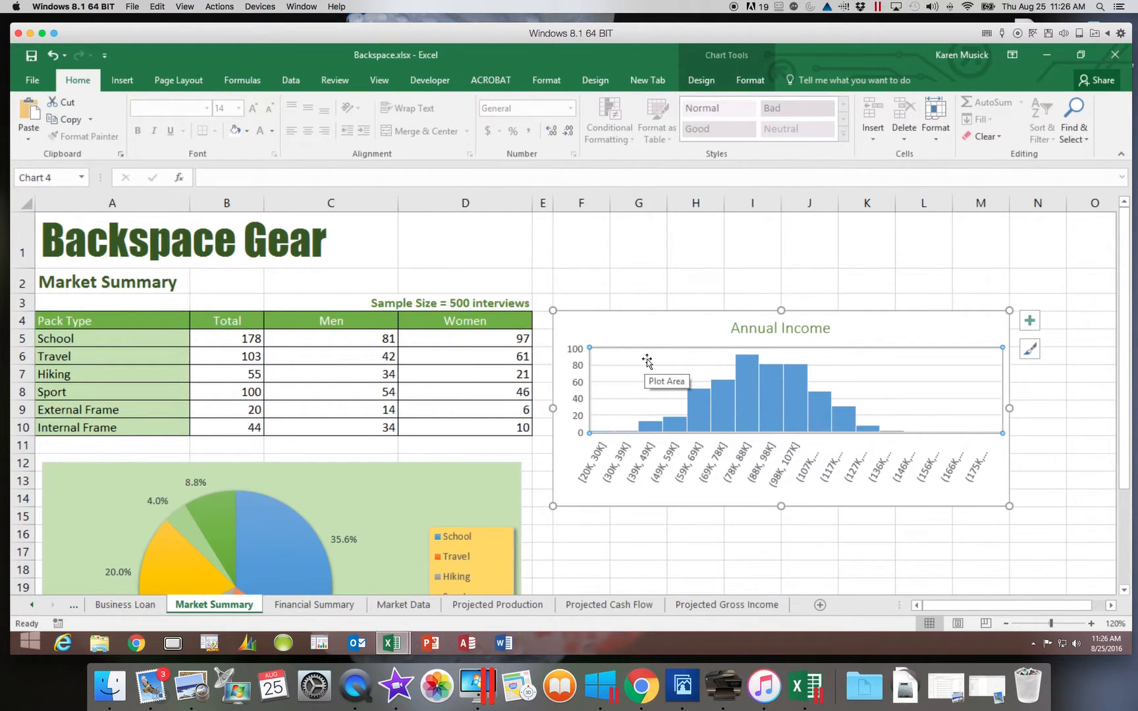
{"action": "left_click", "coordinate": [752, 80]}
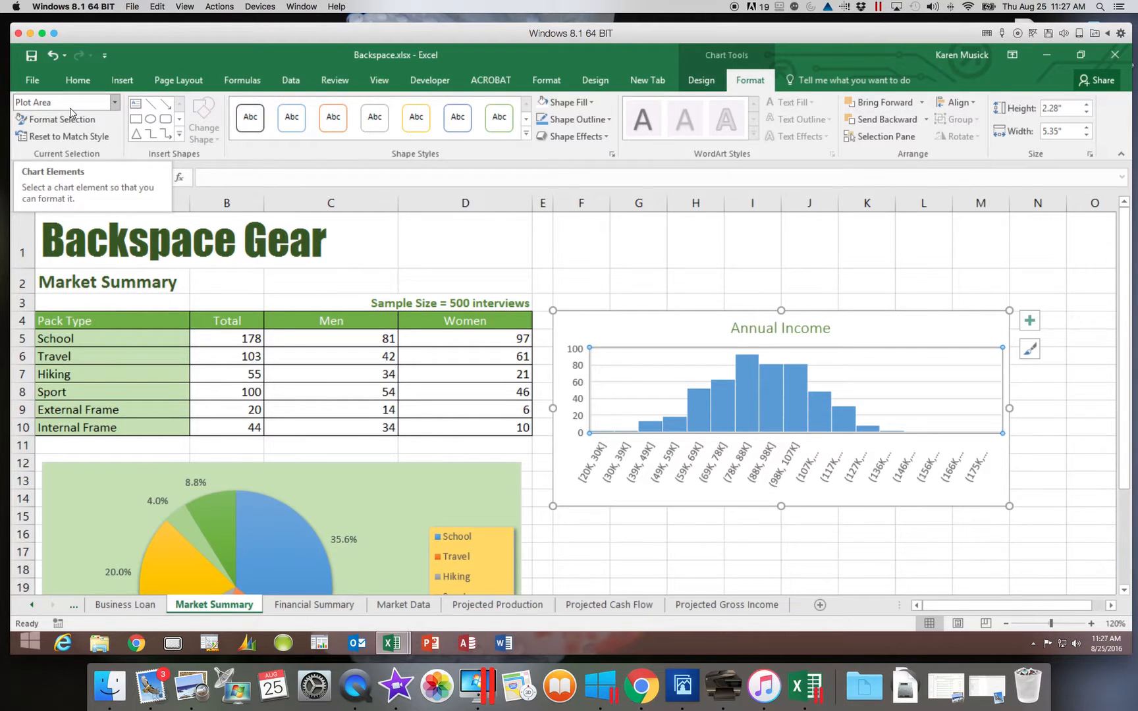
{"action": "left_click", "coordinate": [592, 103]}
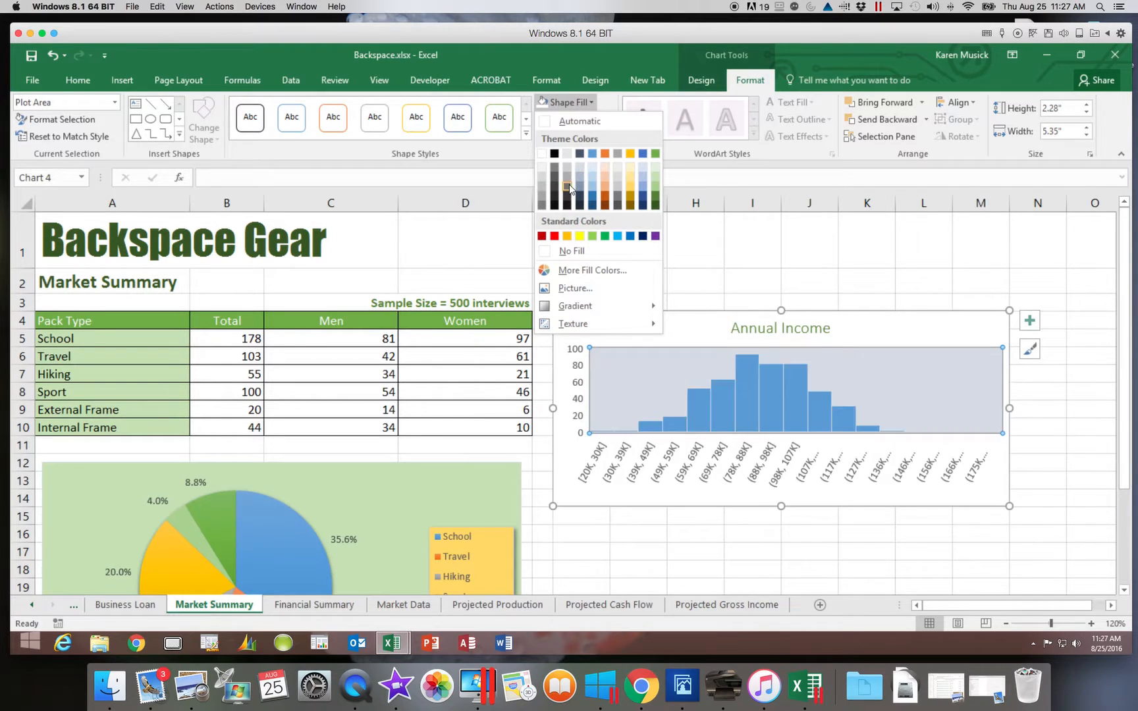
{"action": "left_click", "coordinate": [542, 154]}
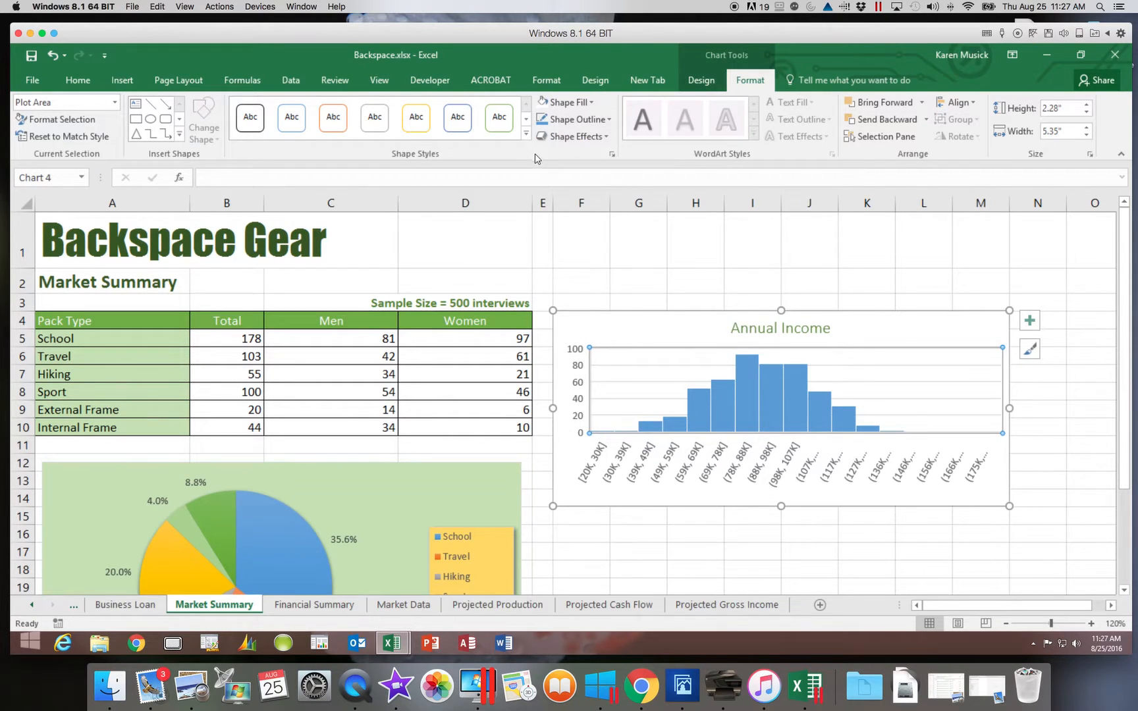
Fill the histogram's chart area with the light green theme color that matches the pie chart's background
{"action": "left_click", "coordinate": [593, 327]}
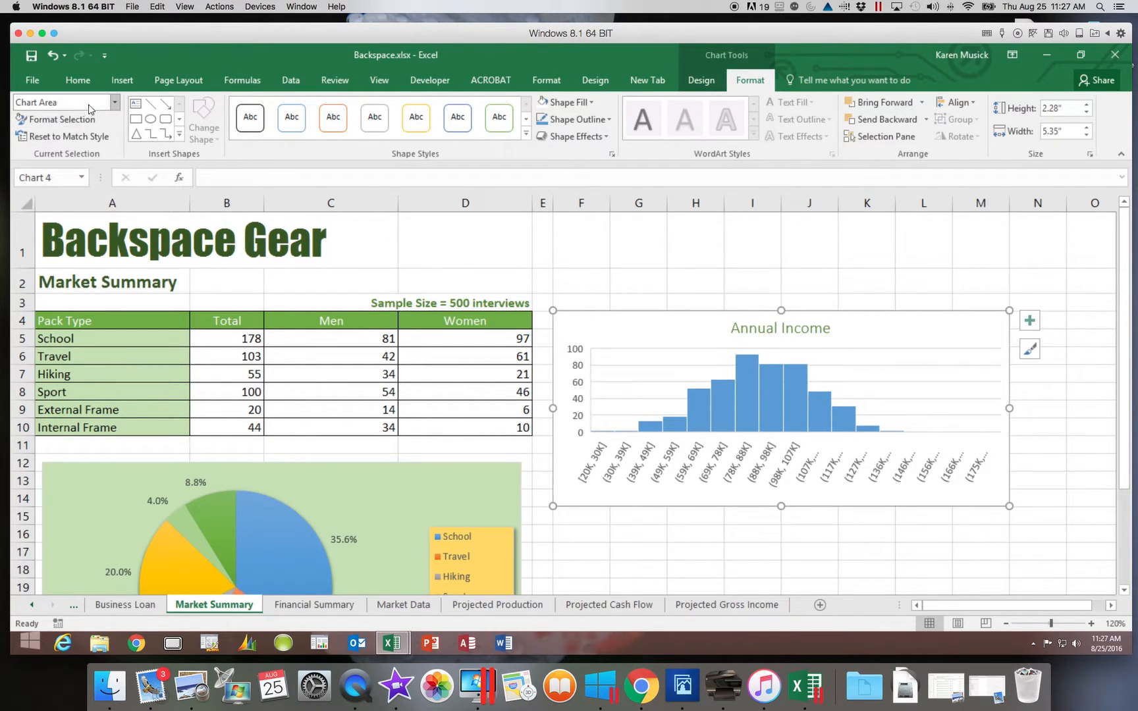
{"action": "left_click", "coordinate": [594, 103]}
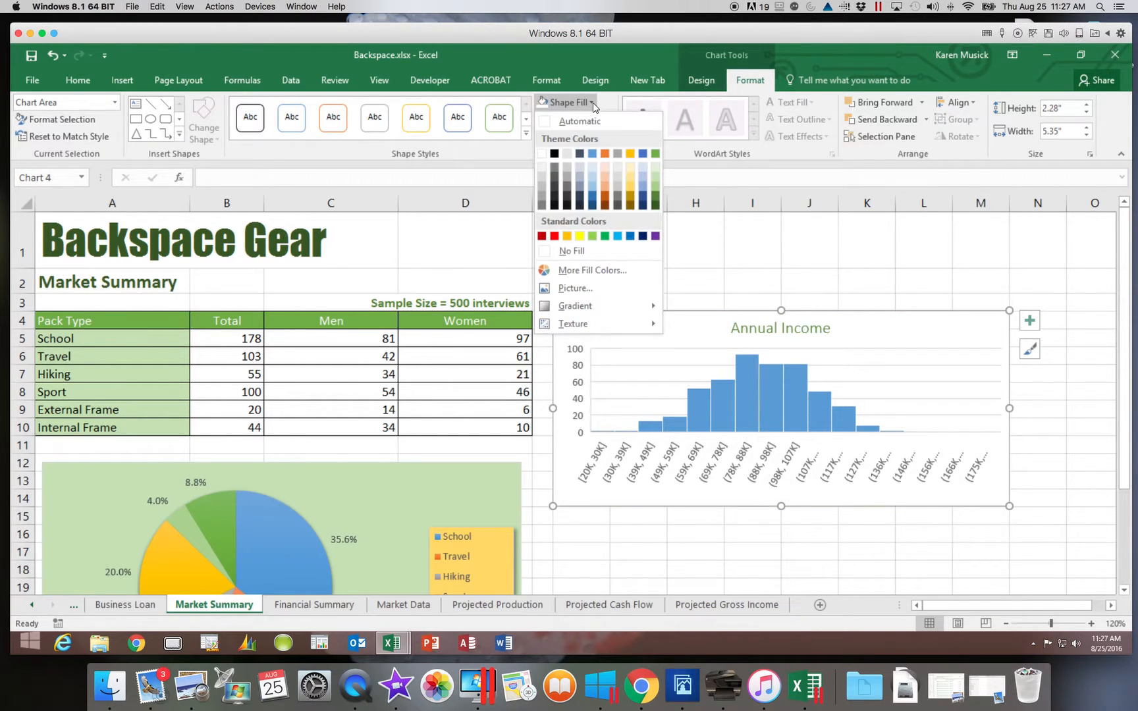
{"action": "left_click", "coordinate": [655, 180]}
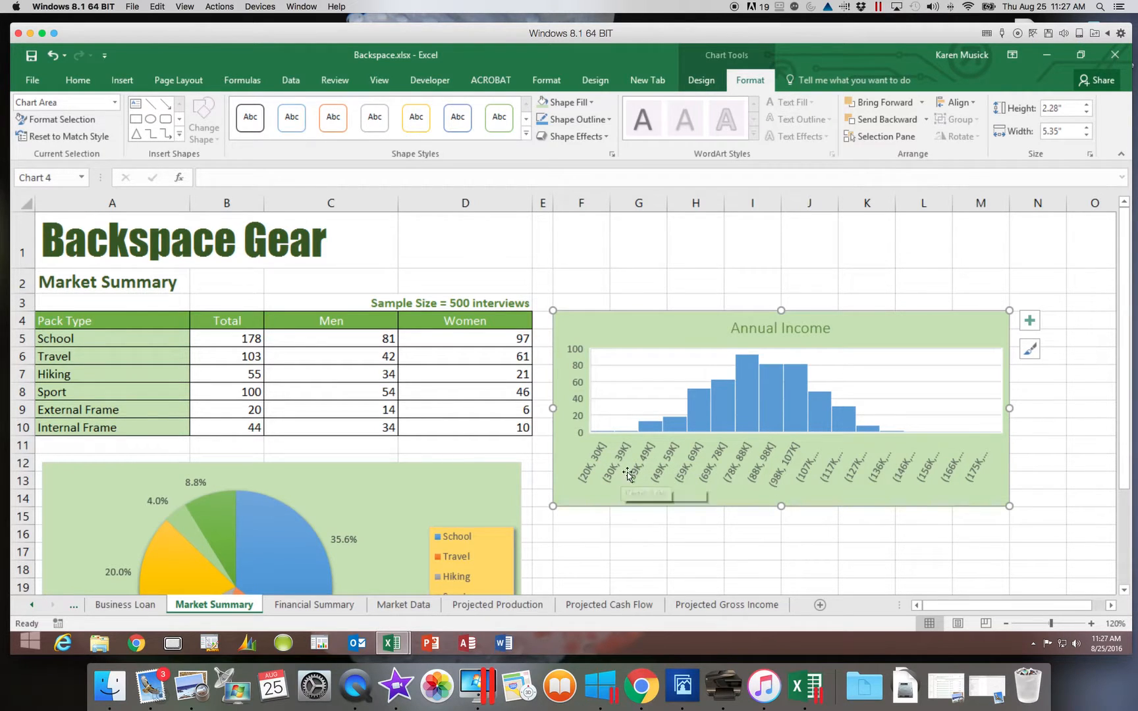
Set the bin width of the Annual Income histogram's horizontal axis to 20000
{"action": "left_click", "coordinate": [762, 469]}
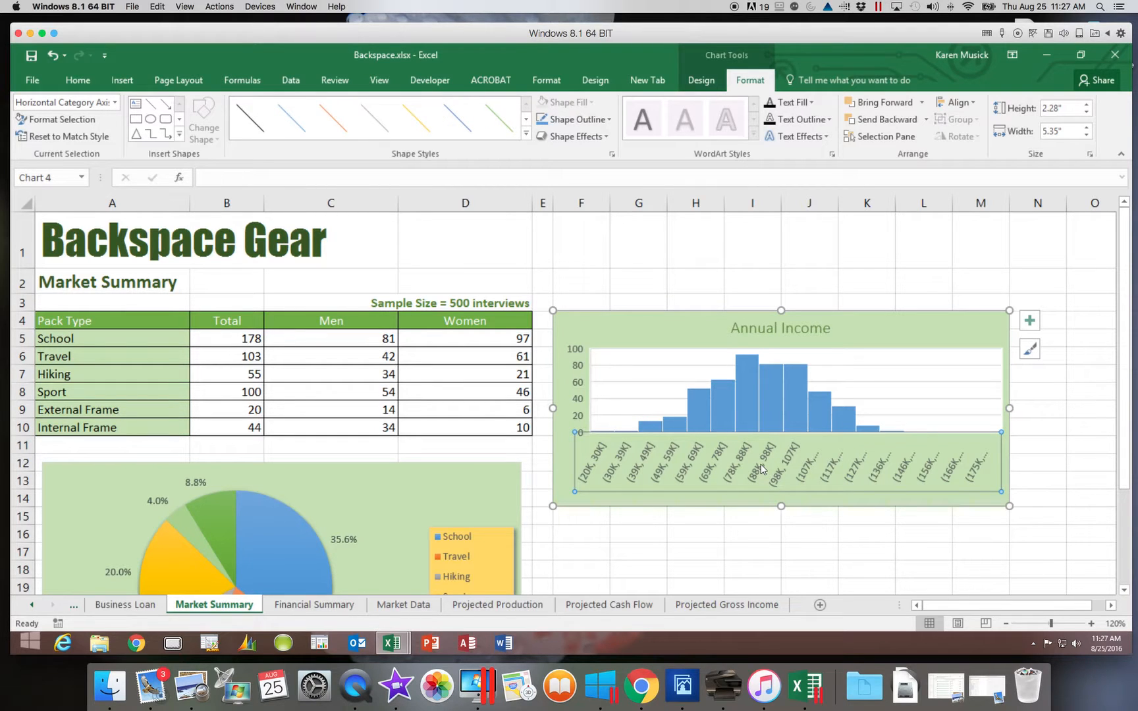
{"action": "double_click", "coordinate": [762, 469]}
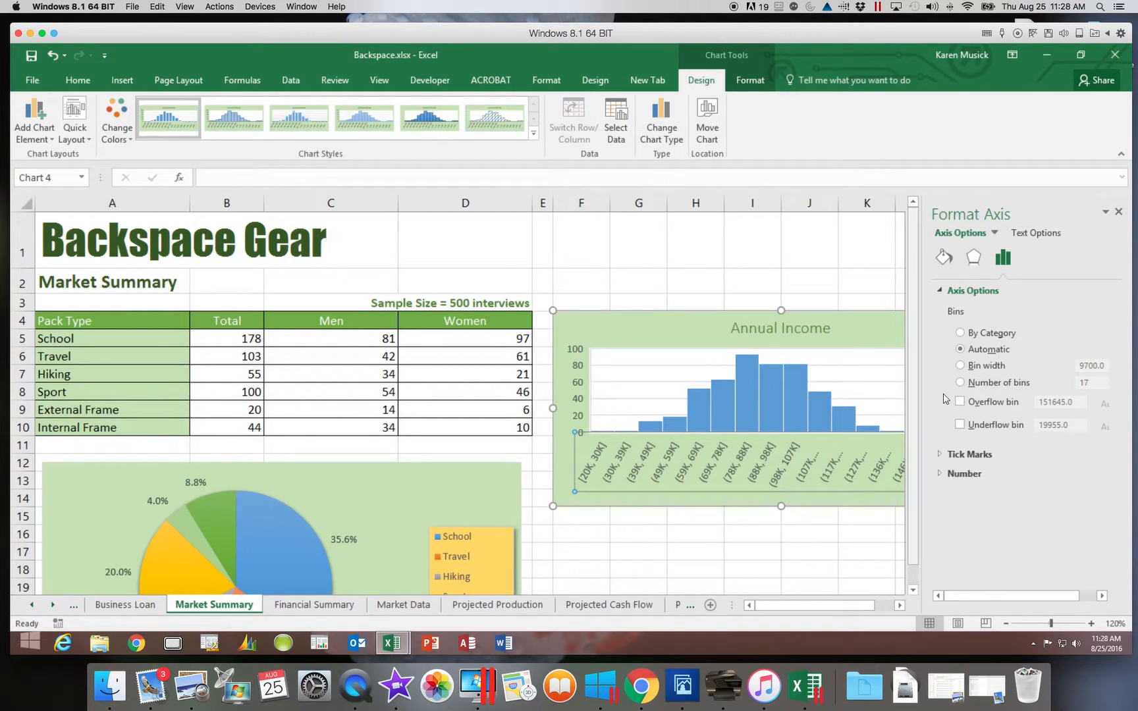
{"action": "left_click", "coordinate": [1005, 262]}
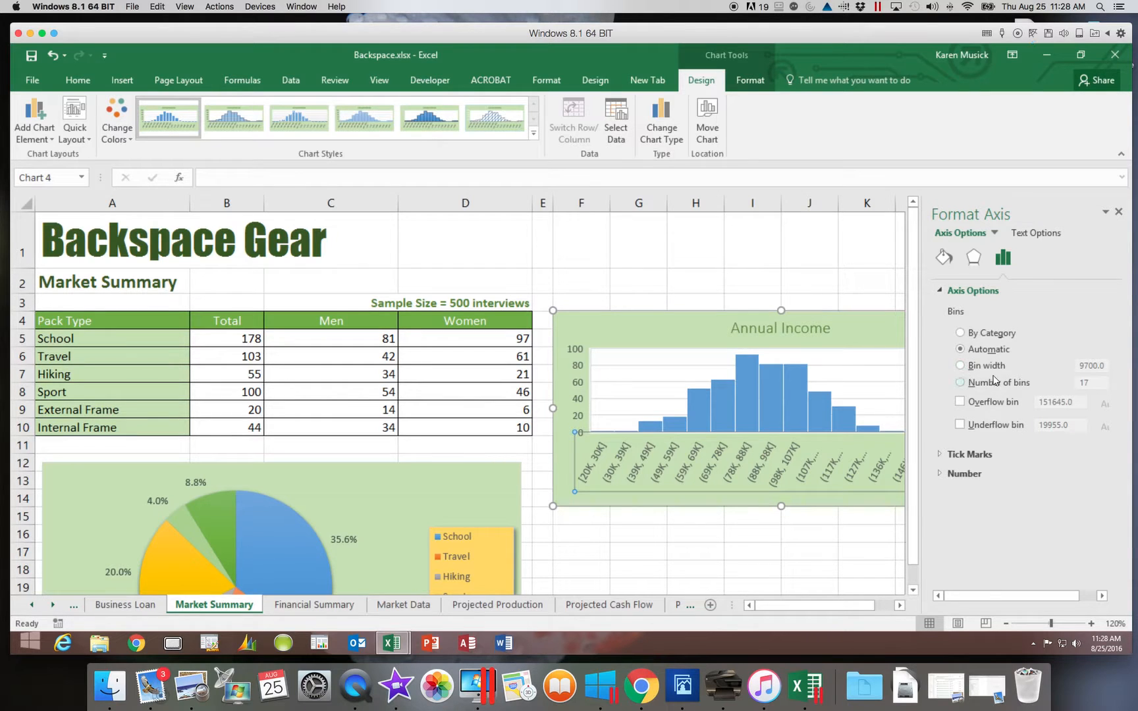
{"action": "left_click", "coordinate": [961, 366]}
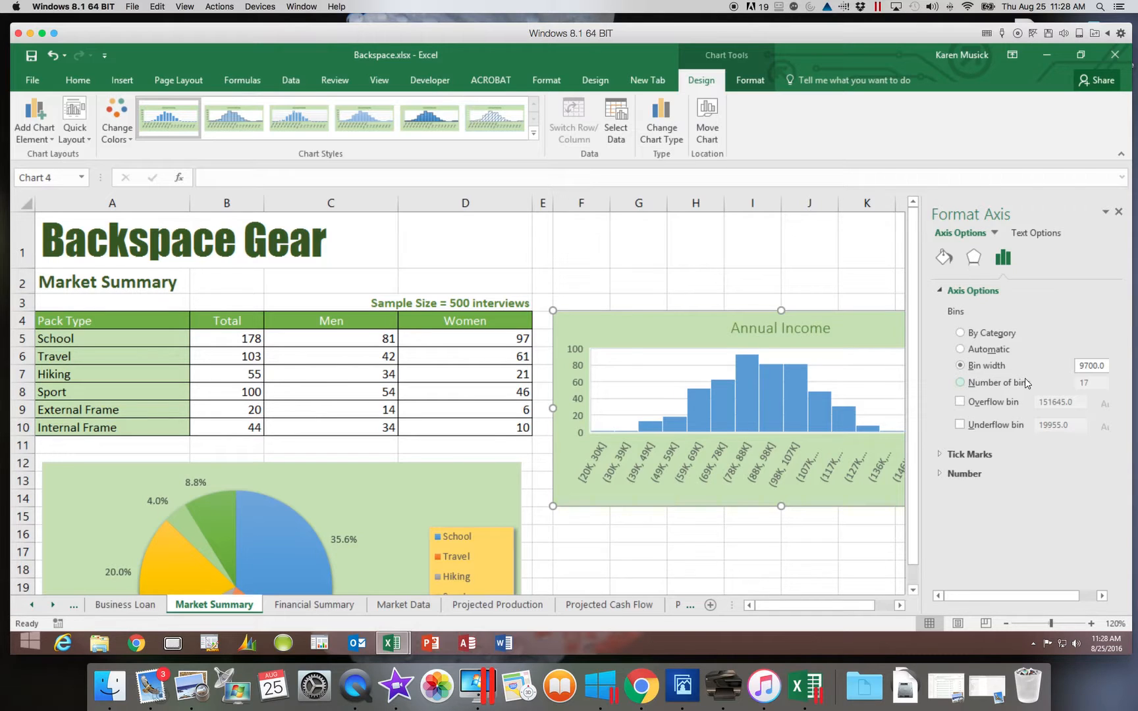
{"action": "left_click", "coordinate": [1079, 366]}
{"action": "left_click_drag", "start_coordinate": [1080, 366], "coordinate": [1110, 368]}
{"action": "type", "text": "000"}
{"action": "key", "text": "Return"}
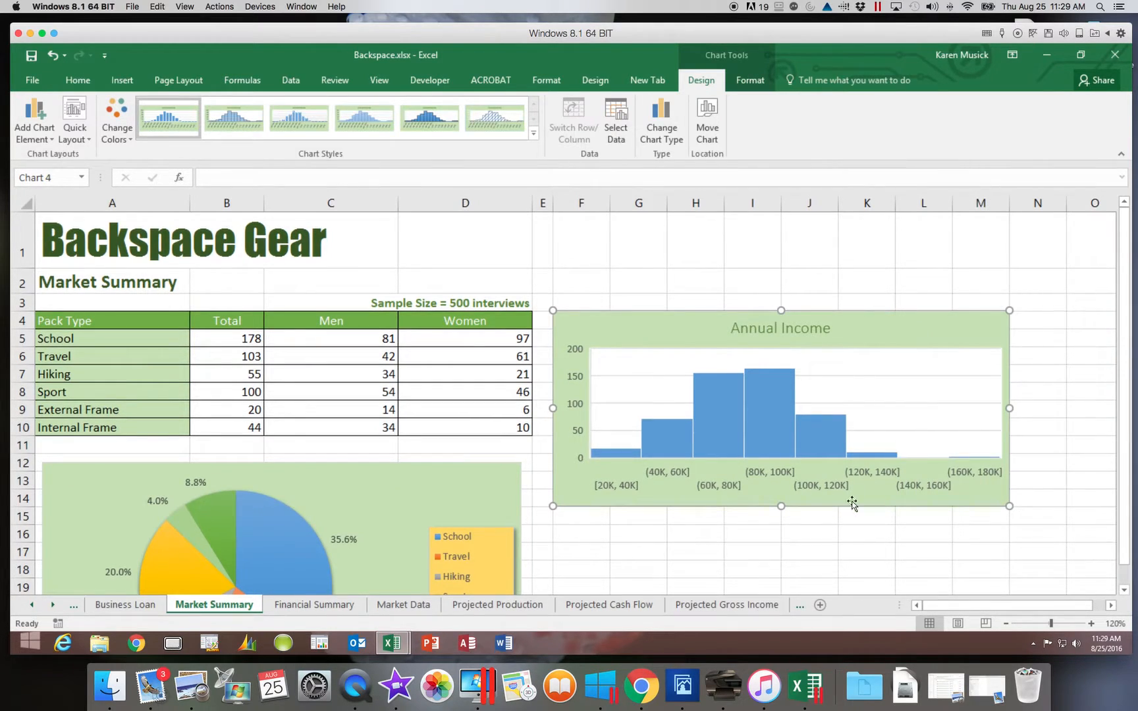
{"action": "left_click", "coordinate": [816, 566]}
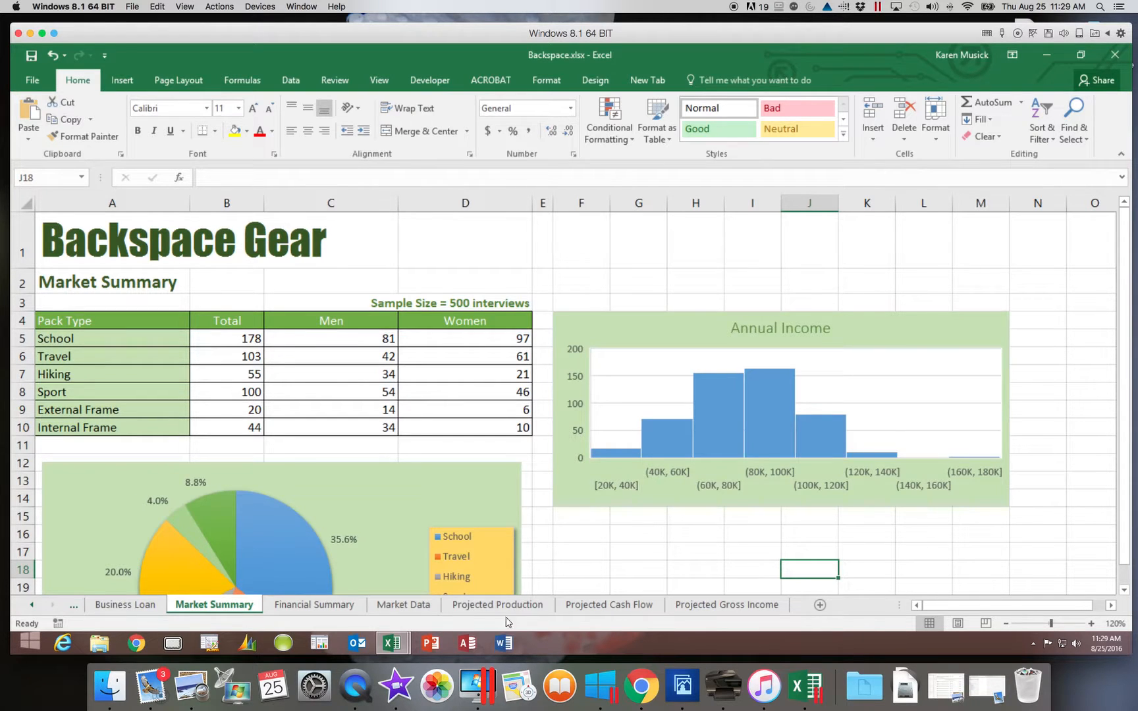
Insert a Pareto chart from the Factors When Buying data in H5:I8 on the Market Data sheet
{"action": "left_click", "coordinate": [420, 607]}
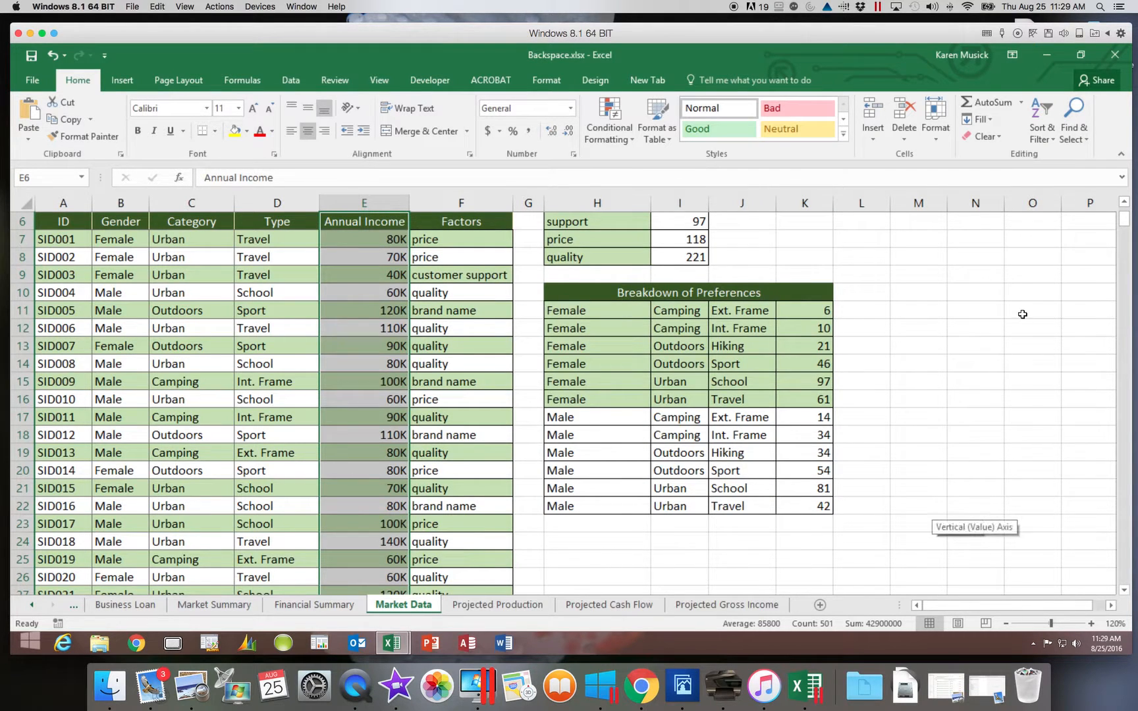
{"action": "left_click_drag", "start_coordinate": [1123, 222], "coordinate": [1122, 215]}
{"action": "scroll", "coordinate": [562, 347], "scroll_direction": "right", "scroll_amount": 1}
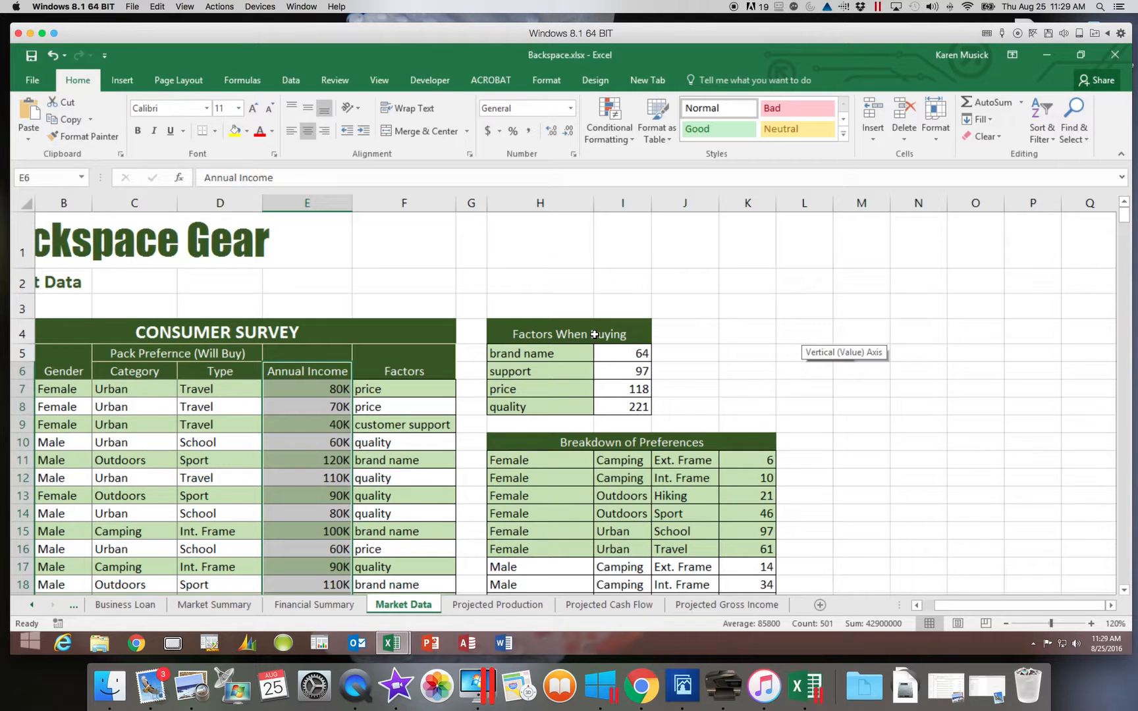
{"action": "scroll", "coordinate": [595, 334], "scroll_direction": "right", "scroll_amount": 1}
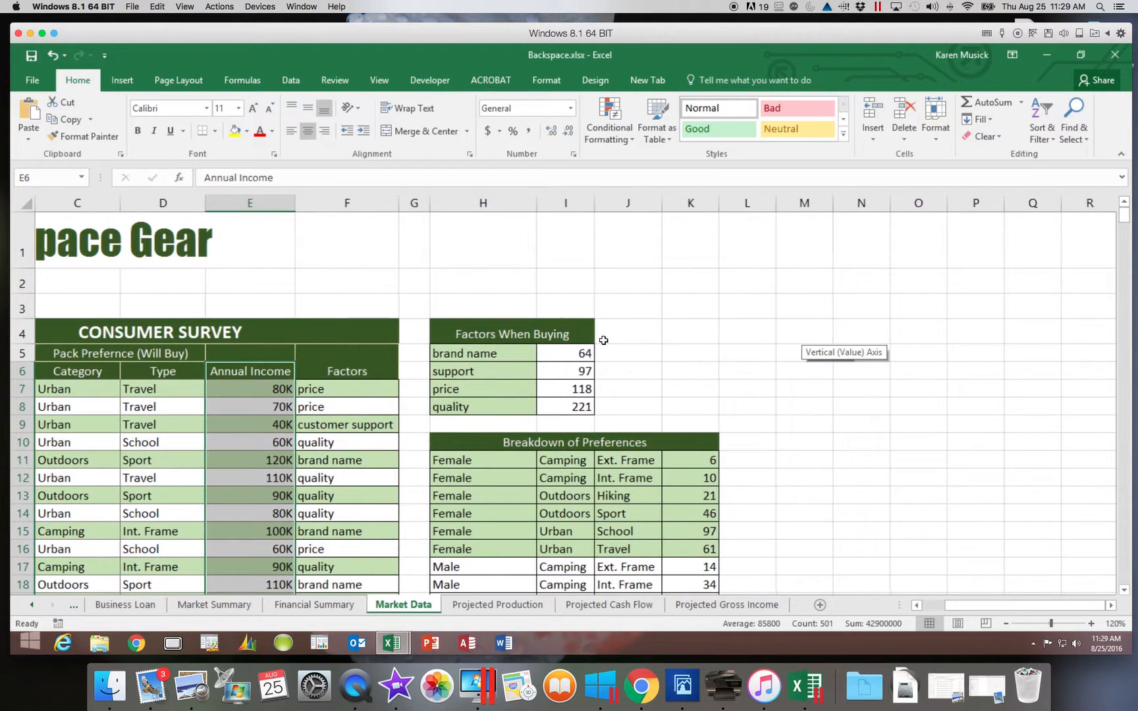
{"action": "left_click", "coordinate": [508, 358]}
{"action": "left_click_drag", "start_coordinate": [508, 357], "coordinate": [552, 406]}
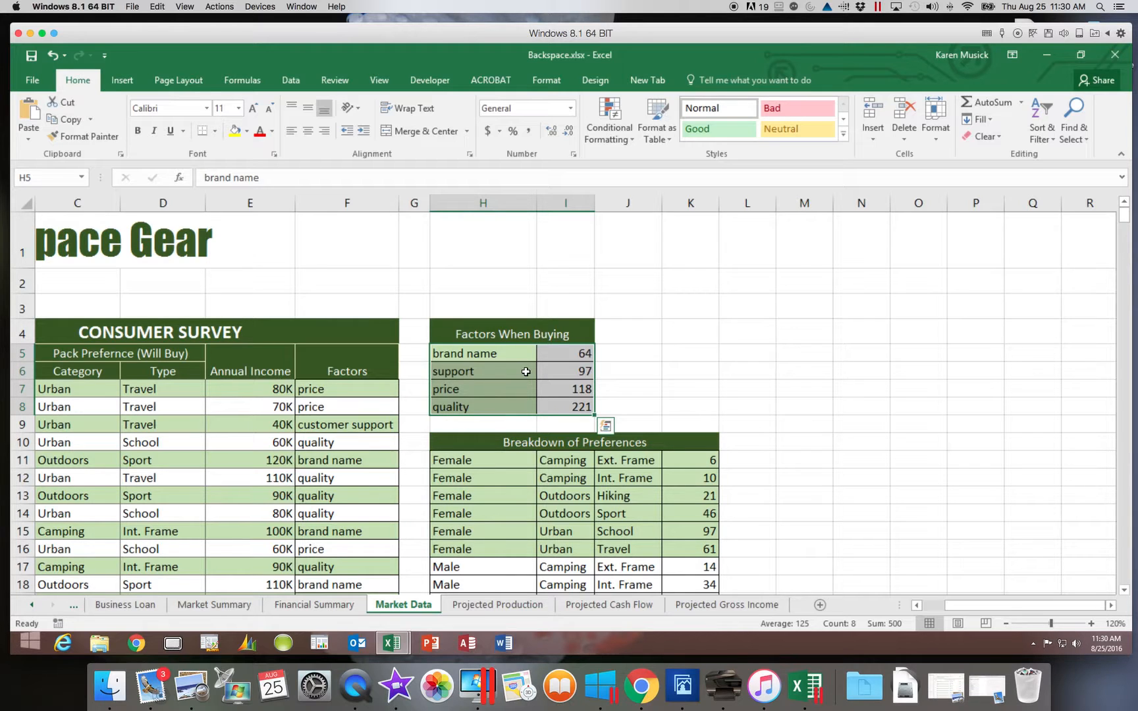
{"action": "left_click", "coordinate": [122, 82]}
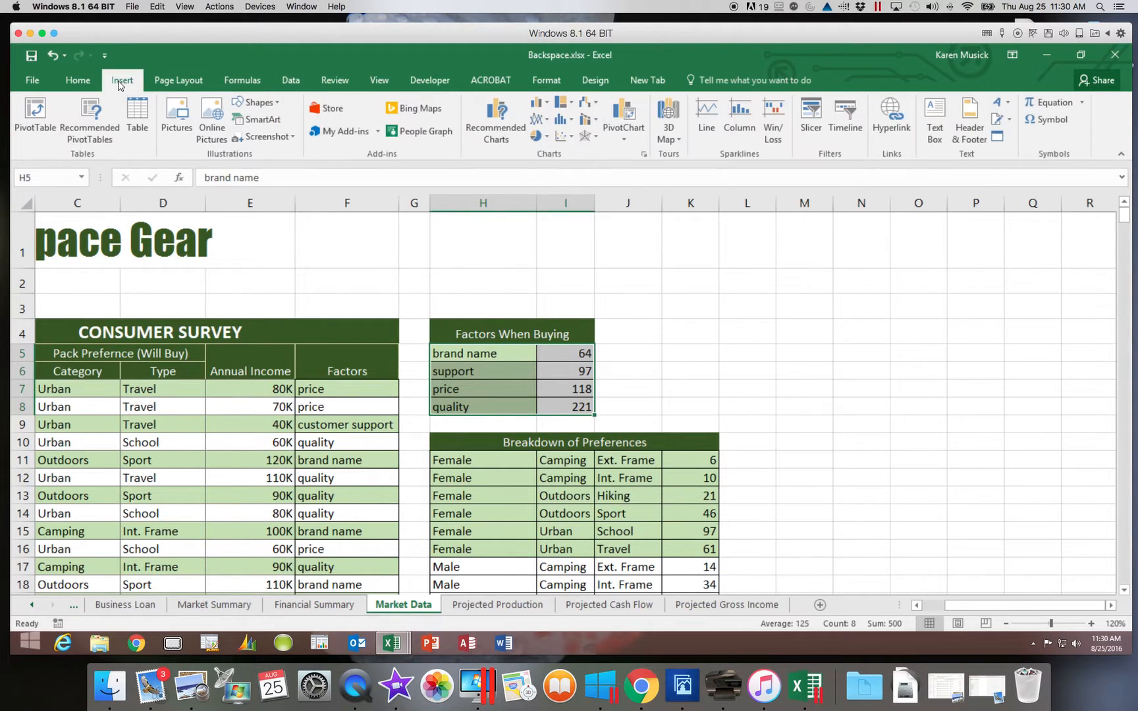
{"action": "left_click", "coordinate": [572, 123]}
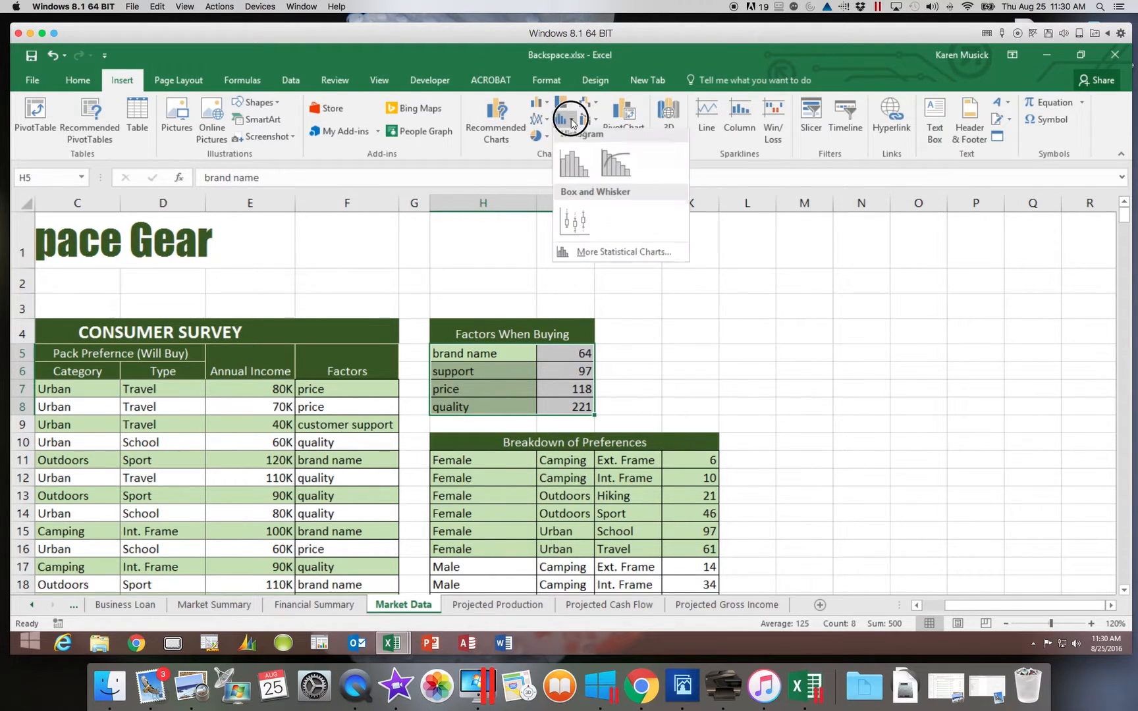
{"action": "left_click", "coordinate": [625, 173]}
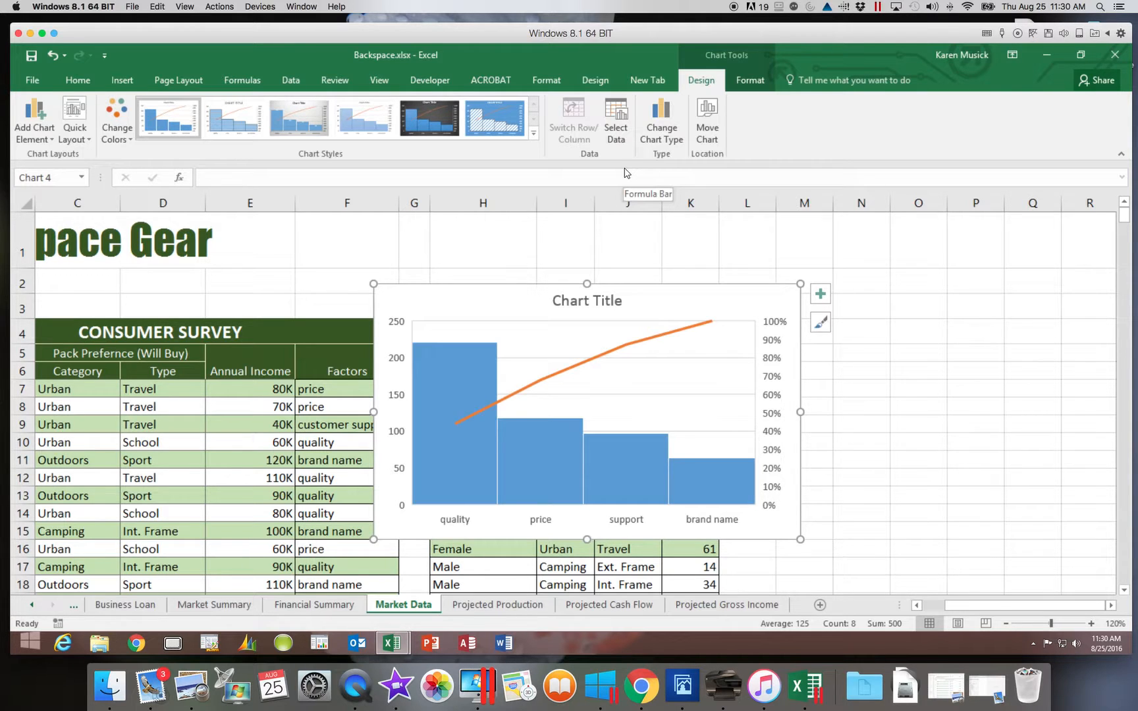
Move the Pareto chart to the Market Summary sheet as an embedded object
{"action": "left_click", "coordinate": [710, 119]}
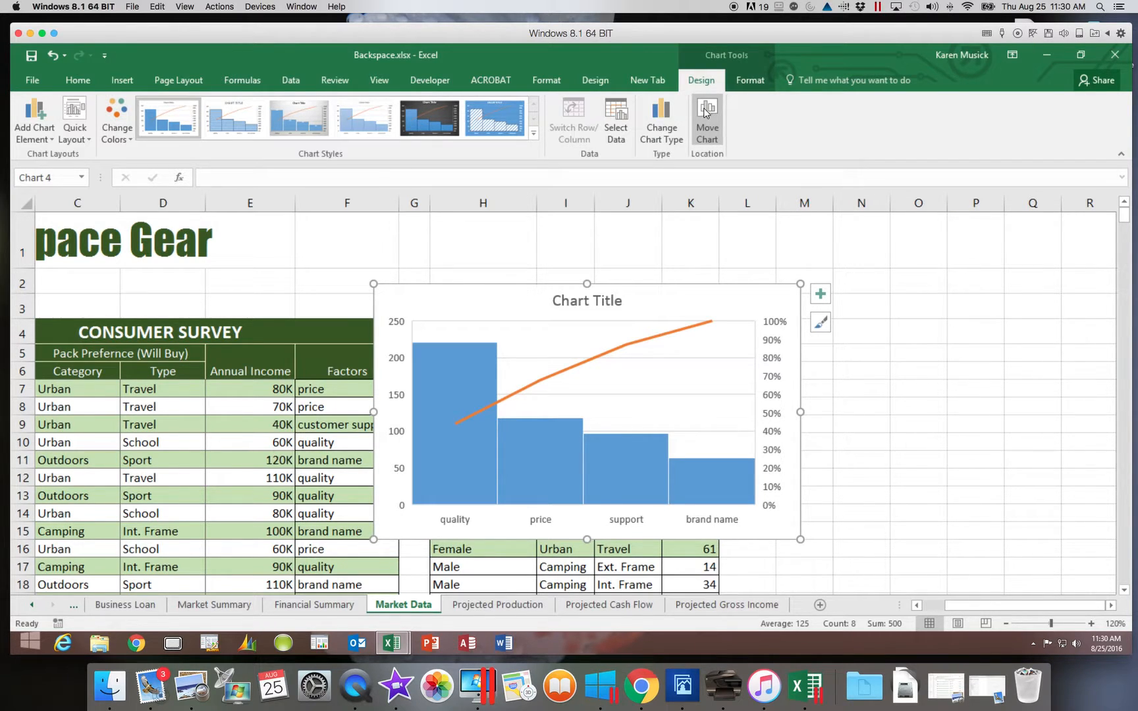
{"action": "left_click", "coordinate": [708, 118]}
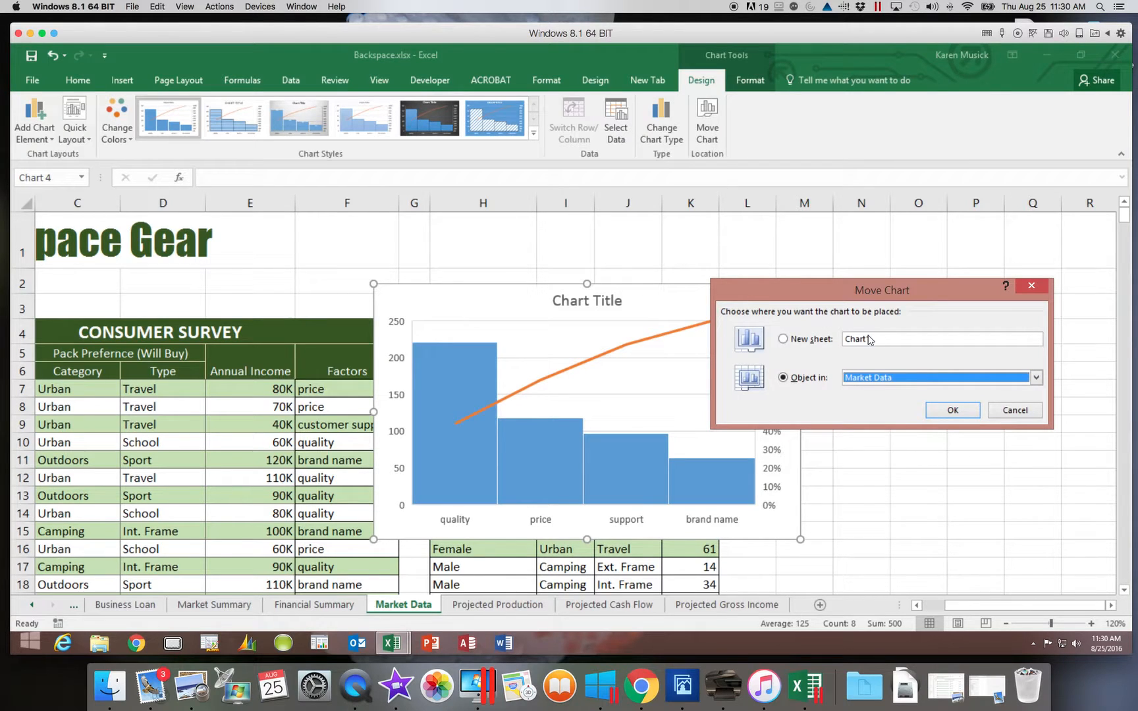
{"action": "left_click", "coordinate": [1037, 383]}
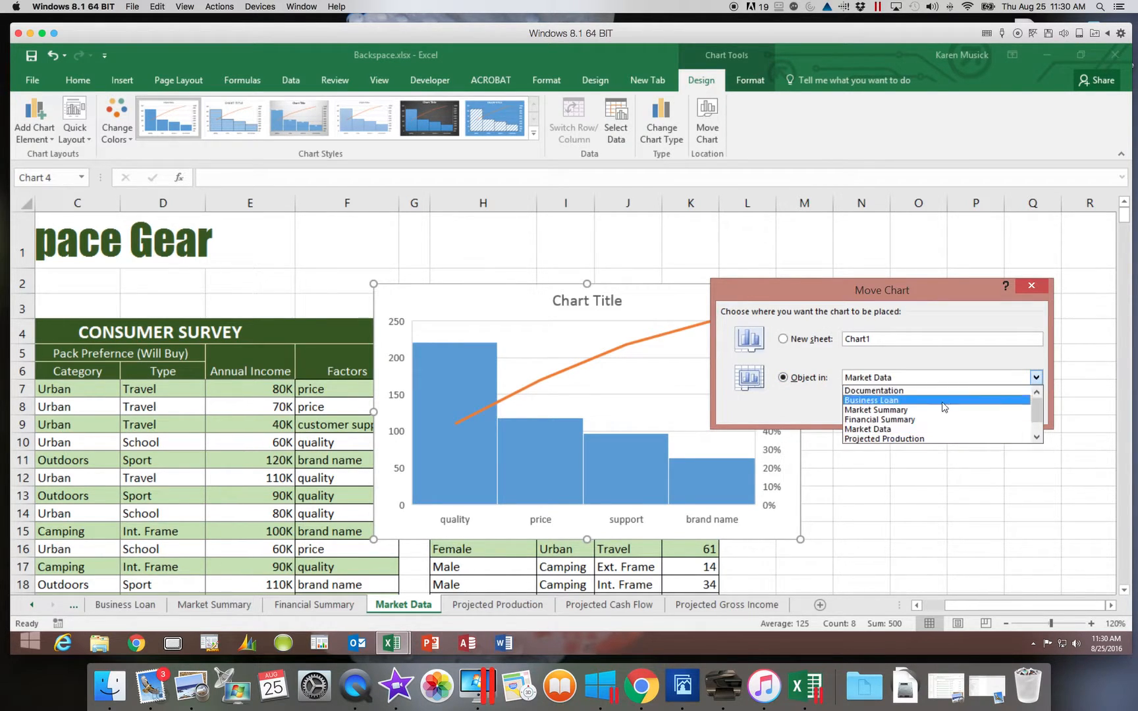
{"action": "left_click", "coordinate": [926, 409]}
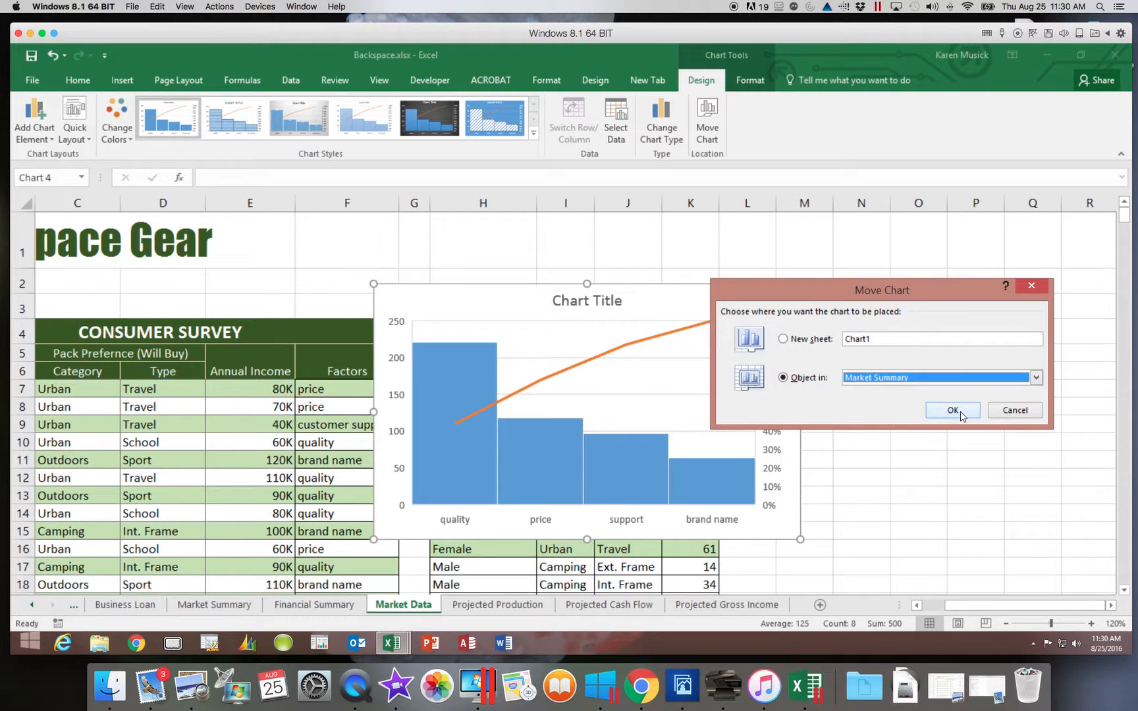
{"action": "left_click", "coordinate": [953, 411]}
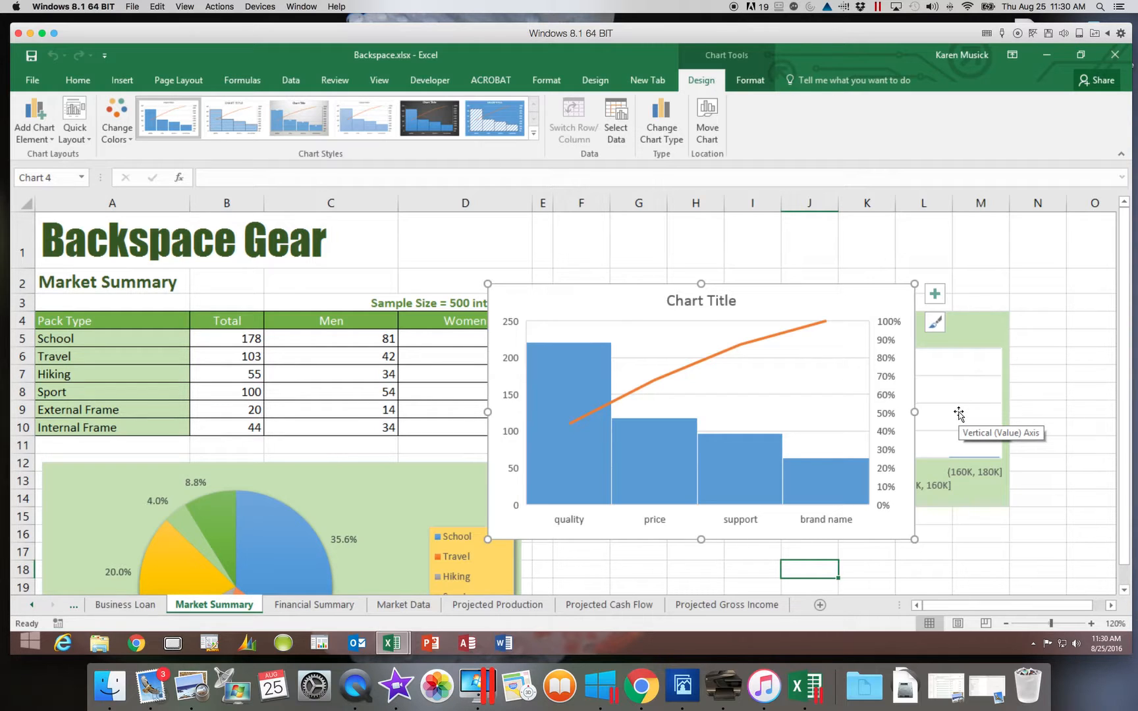
Place the Pareto chart below the Annual Income histogram and resize it to cover F16:M26, about 2.3" high and 5.36" wide
{"action": "left_click", "coordinate": [1125, 591]}
{"action": "left_click", "coordinate": [1125, 592]}
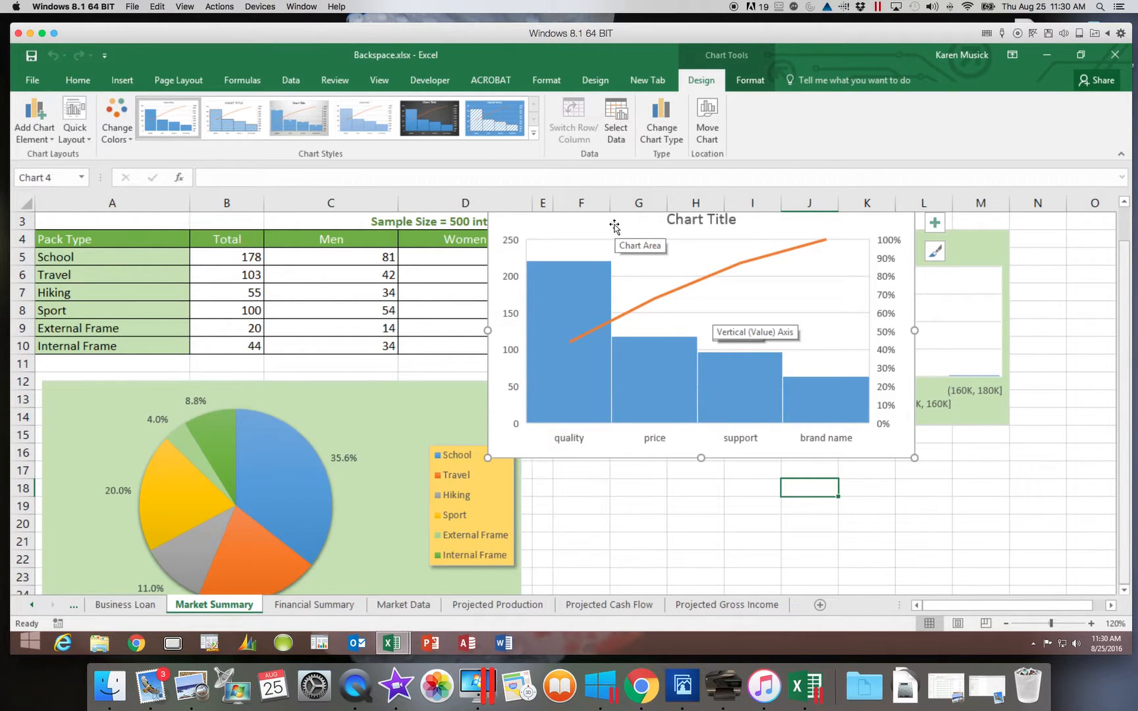
{"action": "mouse_move", "coordinate": [614, 226]}
{"action": "left_mouse_down"}
{"action": "mouse_move", "coordinate": [612, 305]}
{"action": "mouse_move", "coordinate": [684, 411]}
{"action": "mouse_move", "coordinate": [679, 466]}
{"action": "left_mouse_up"}
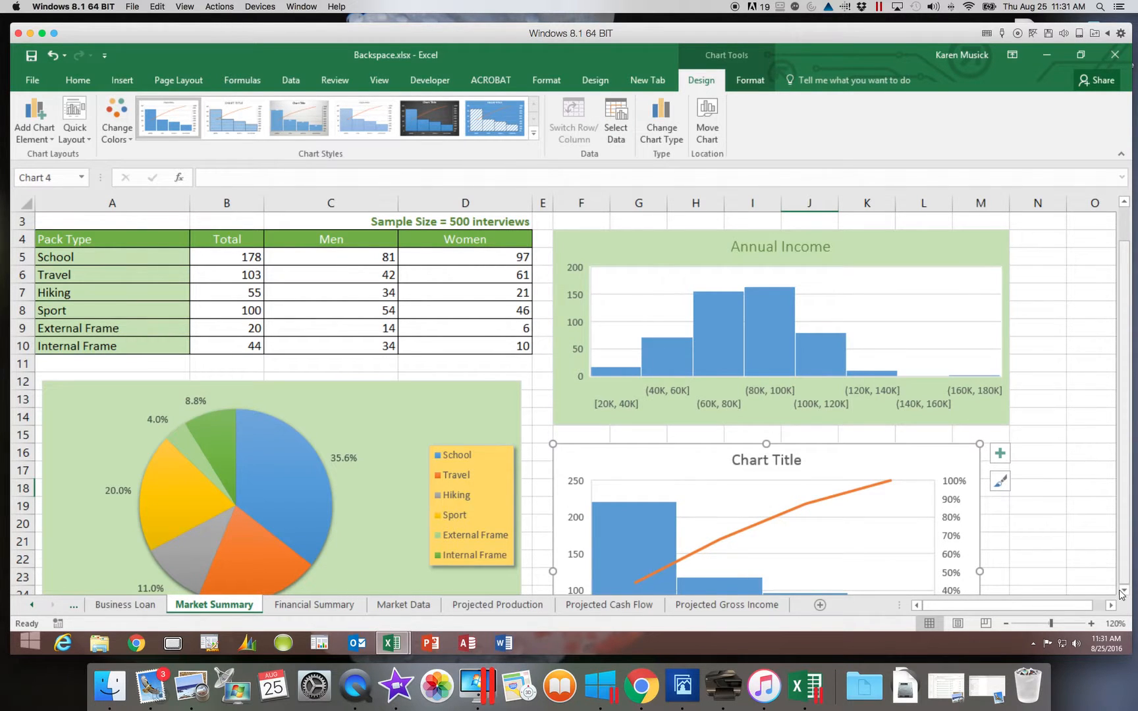
{"action": "left_click_drag", "start_coordinate": [1125, 595], "coordinate": [1126, 595]}
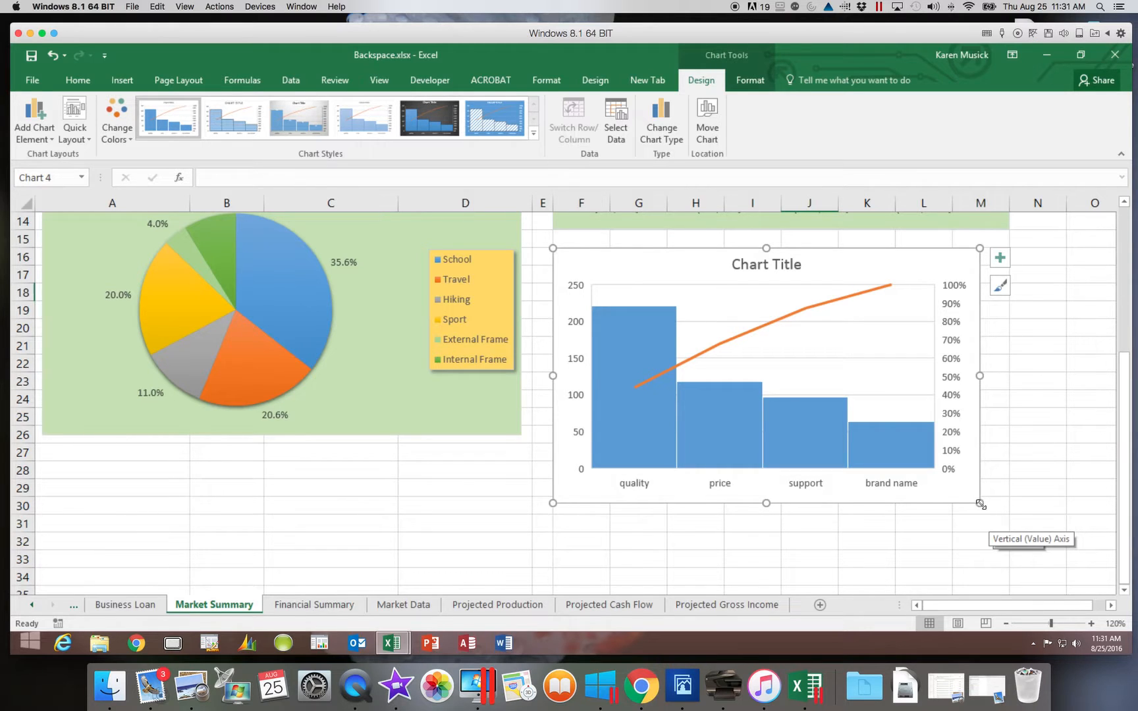
{"action": "left_click_drag", "start_coordinate": [981, 503], "coordinate": [1010, 443]}
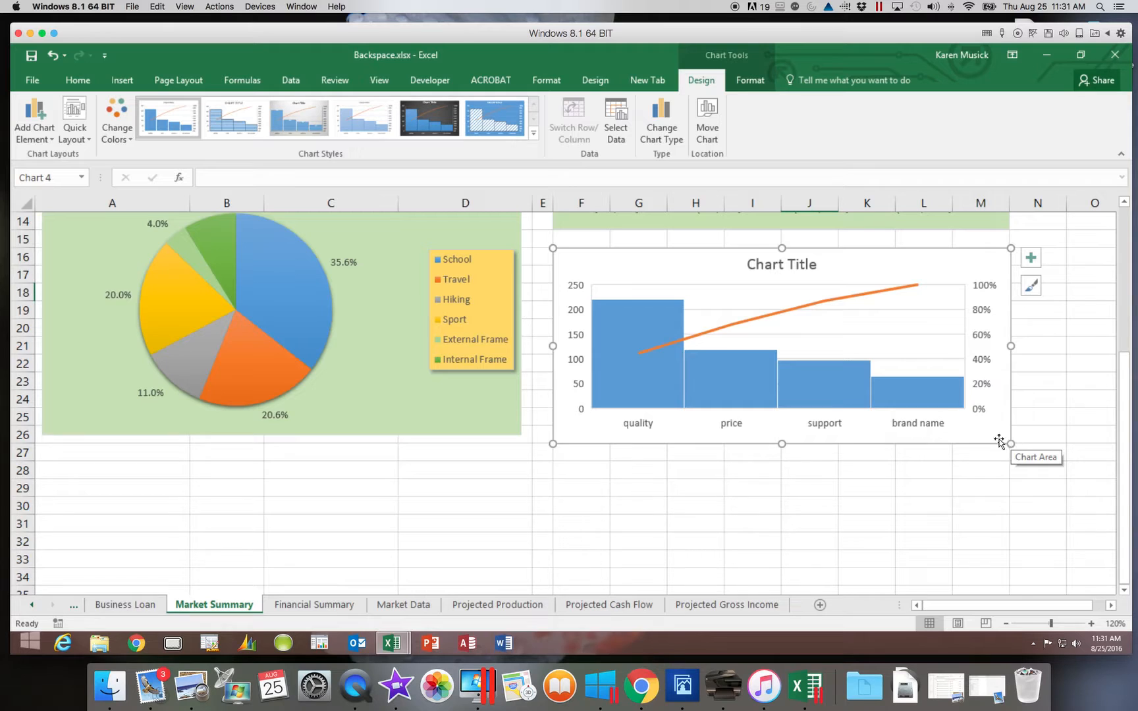
Set the Pareto chart's title to "Factors in Buying"
{"action": "left_click", "coordinate": [790, 266]}
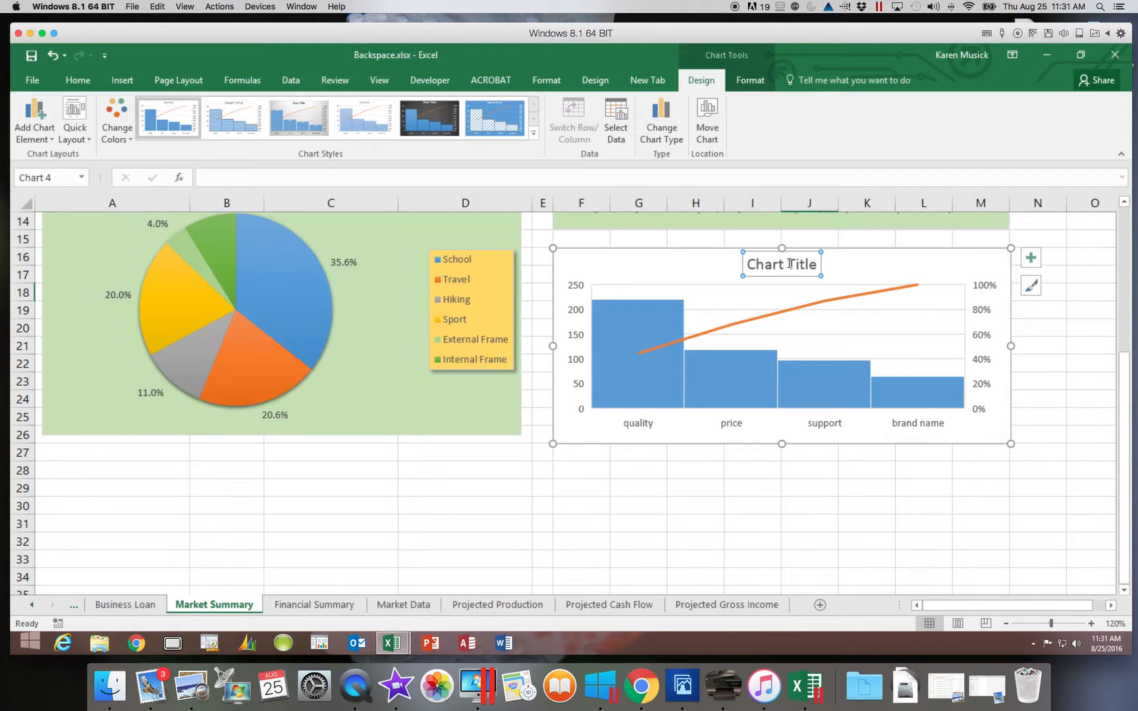
{"action": "type", "text": "Facto"}
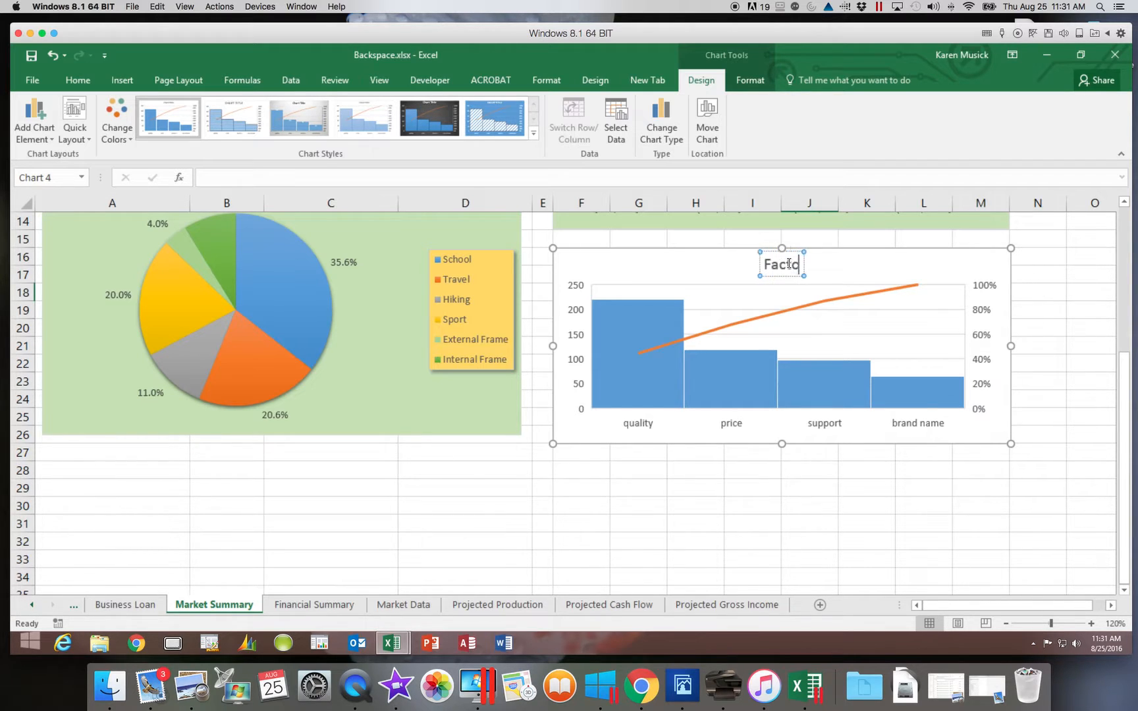
{"action": "type", "text": "rs in Bu"}
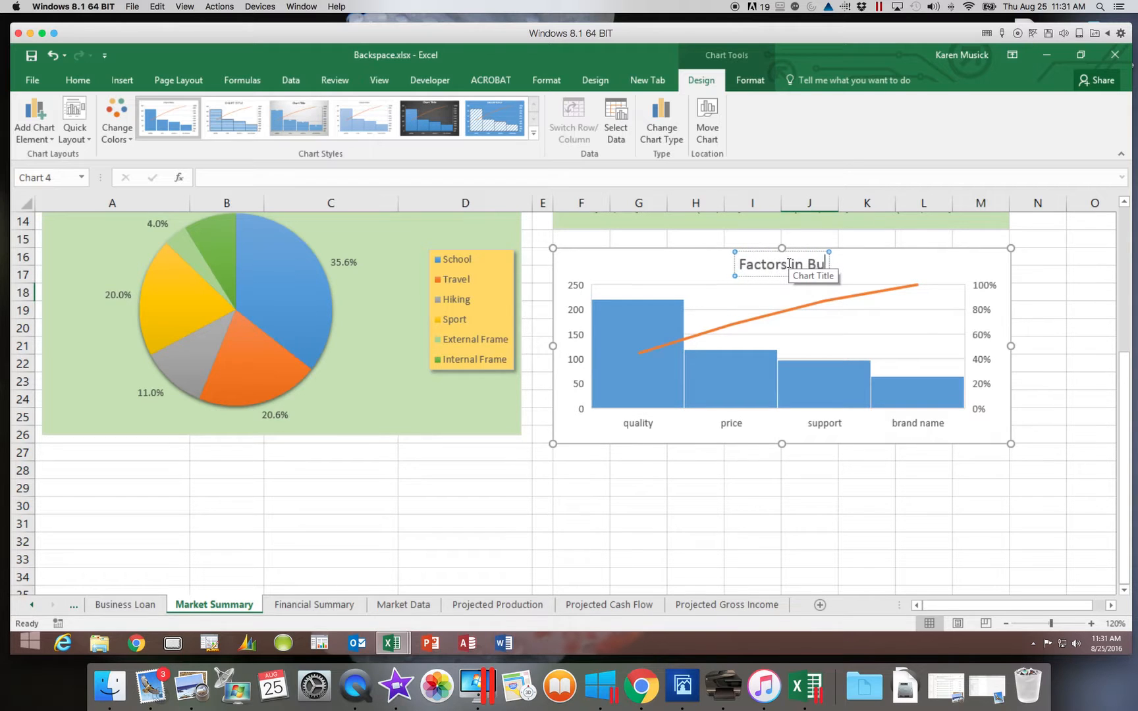
{"action": "type", "text": "ying"}
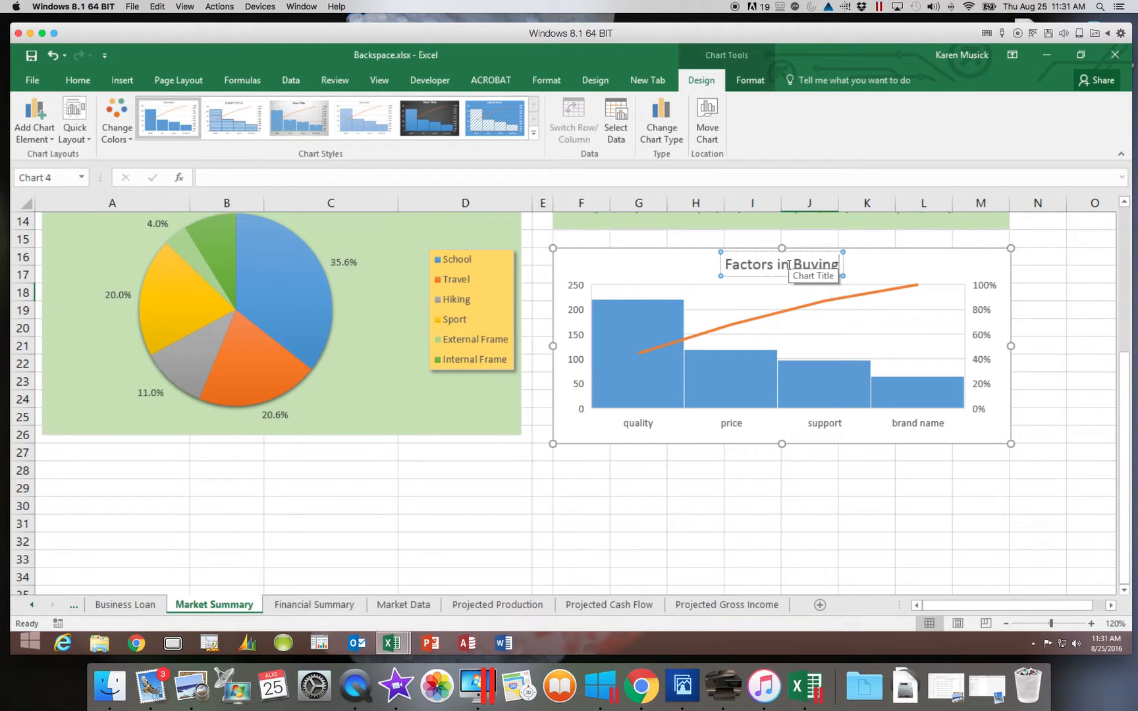
{"action": "left_click", "coordinate": [796, 483]}
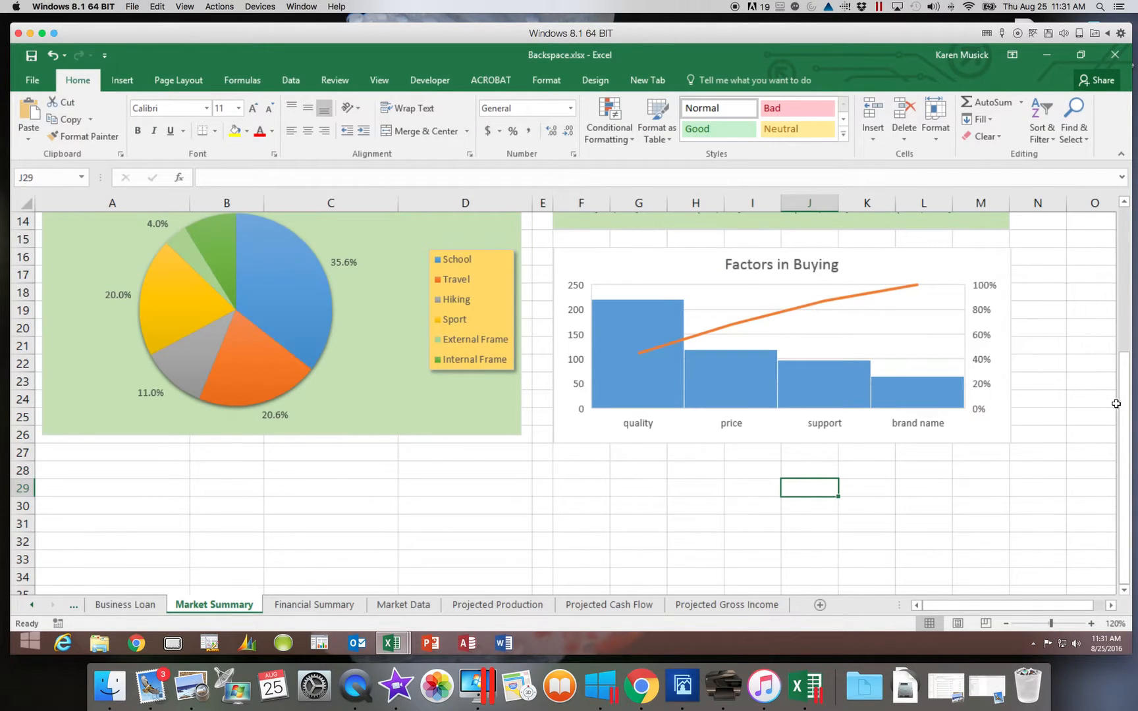
Format the Pareto chart's title text with the Calibri Light headings font and a dark green theme color
{"action": "left_click_drag", "start_coordinate": [1122, 411], "coordinate": [1120, 379]}
{"action": "left_click", "coordinate": [758, 261]}
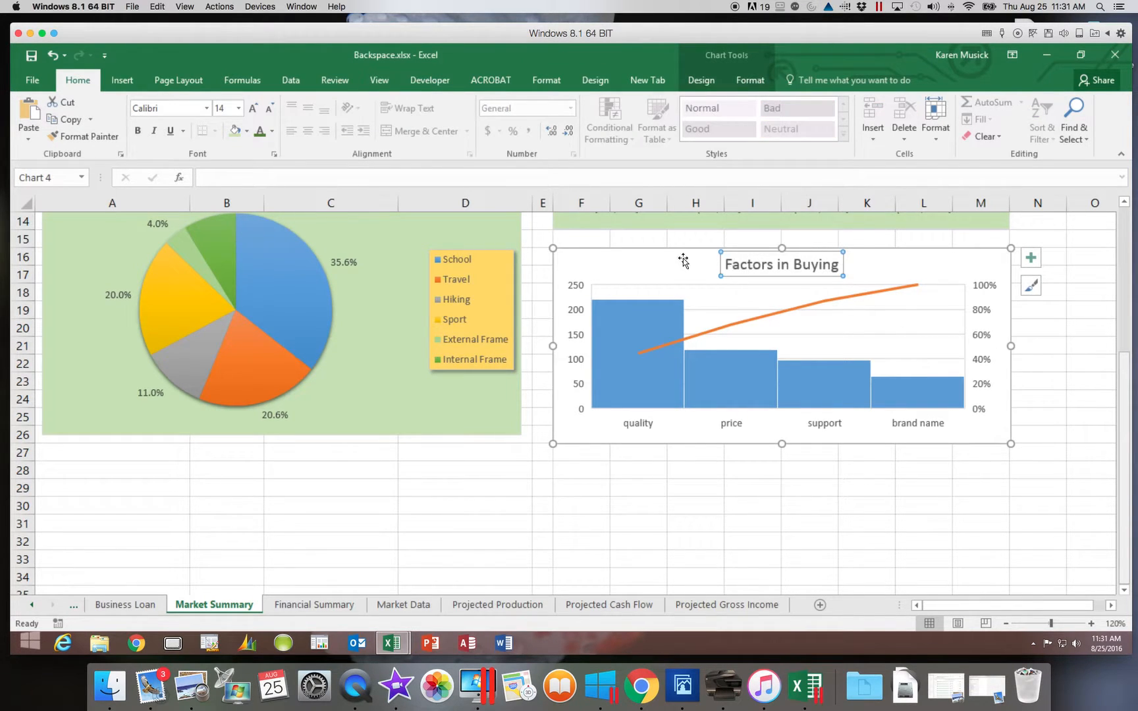
{"action": "left_click_drag", "start_coordinate": [723, 265], "coordinate": [825, 272]}
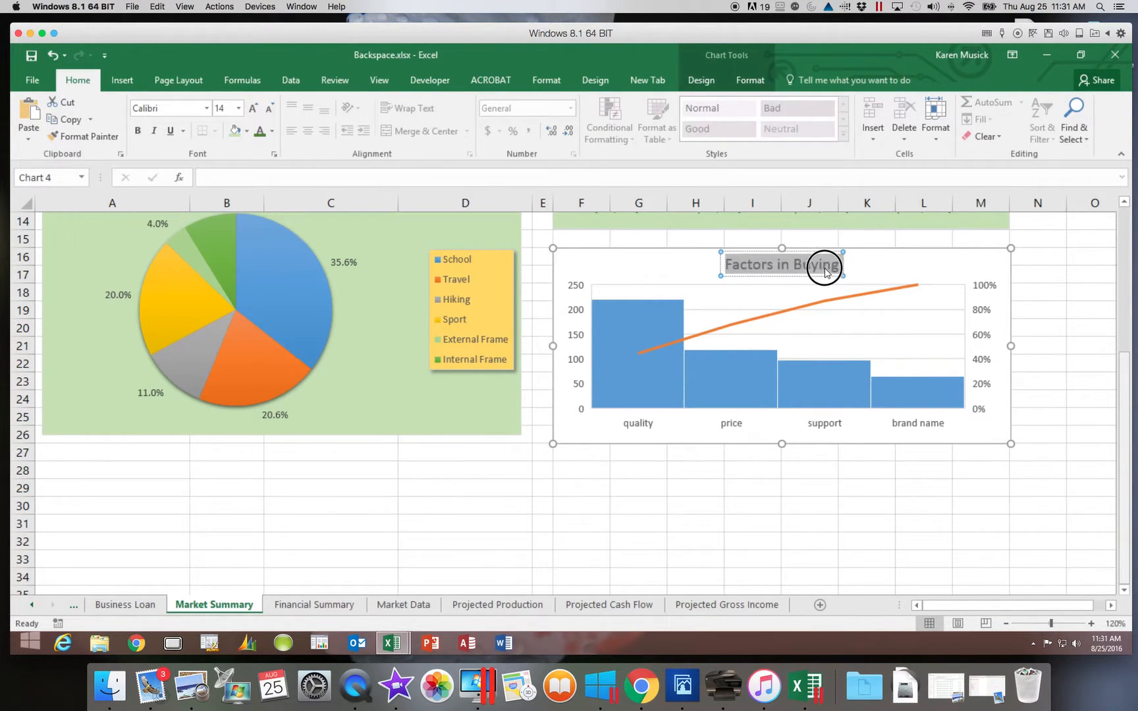
{"action": "left_click", "coordinate": [209, 110]}
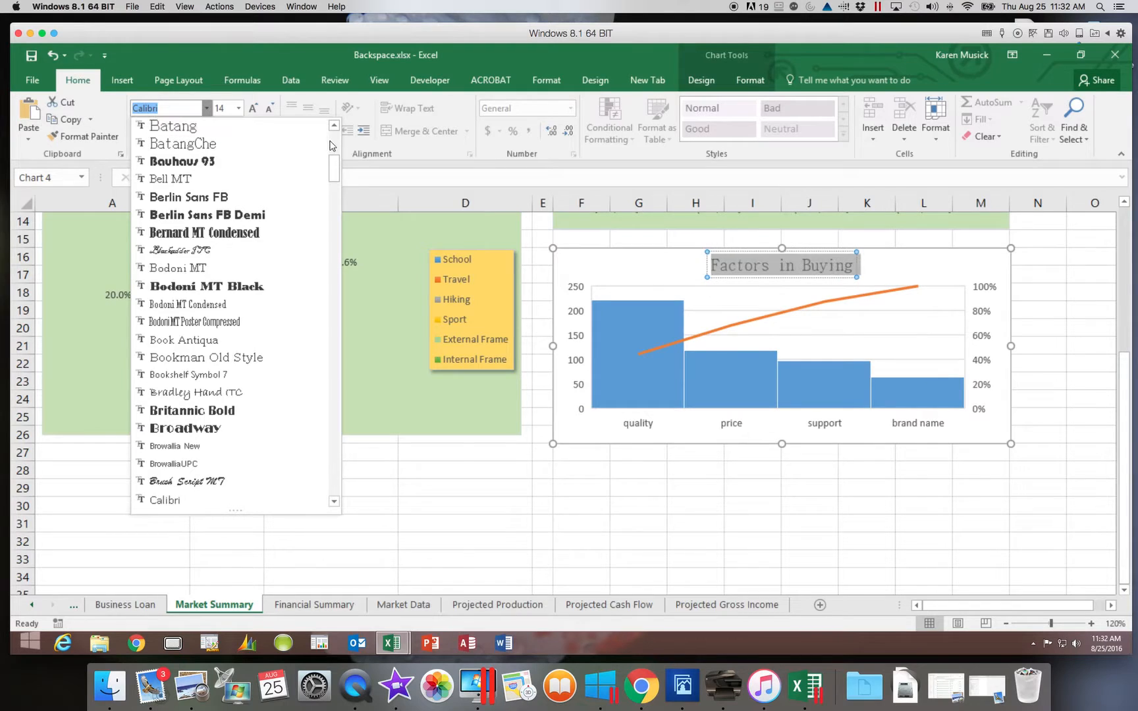
{"action": "scroll", "coordinate": [331, 146], "scroll_direction": "up", "scroll_amount": 5}
{"action": "left_click", "coordinate": [221, 142]}
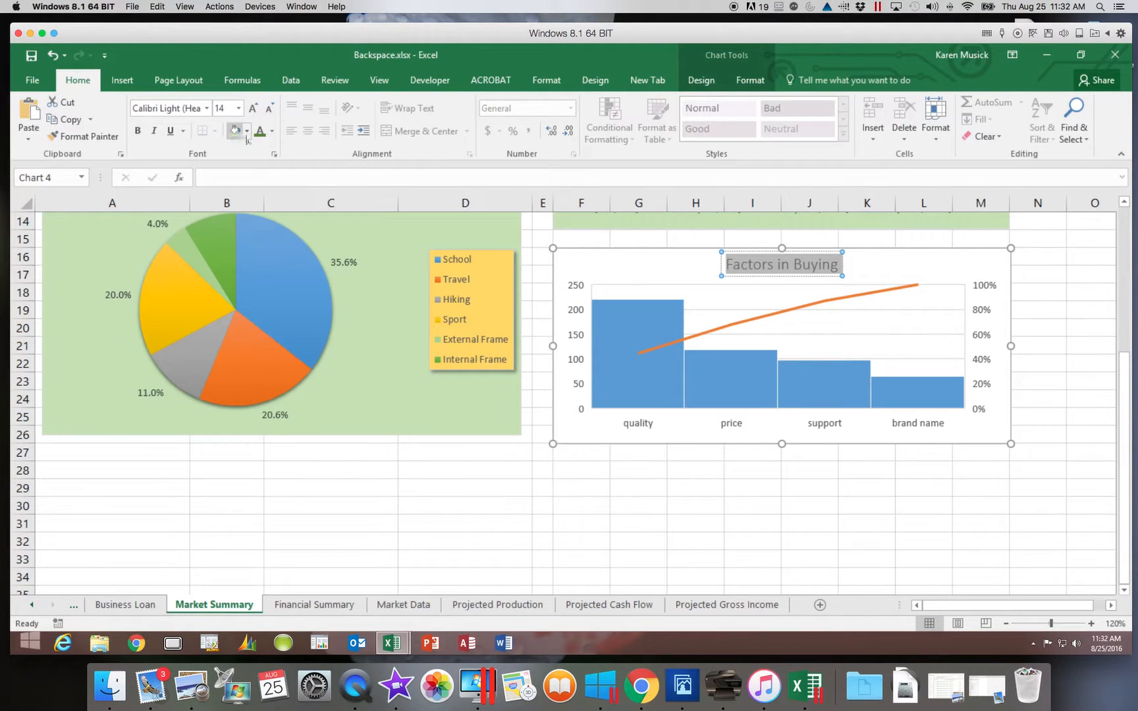
{"action": "left_click", "coordinate": [274, 135]}
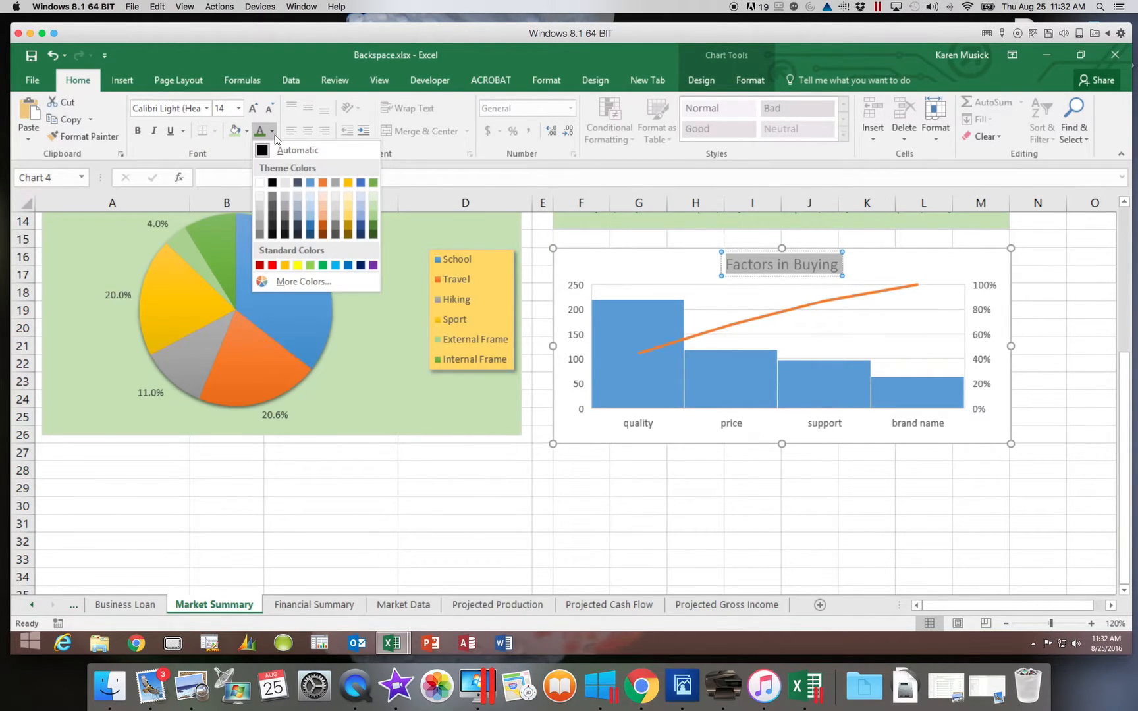
{"action": "left_click", "coordinate": [375, 226]}
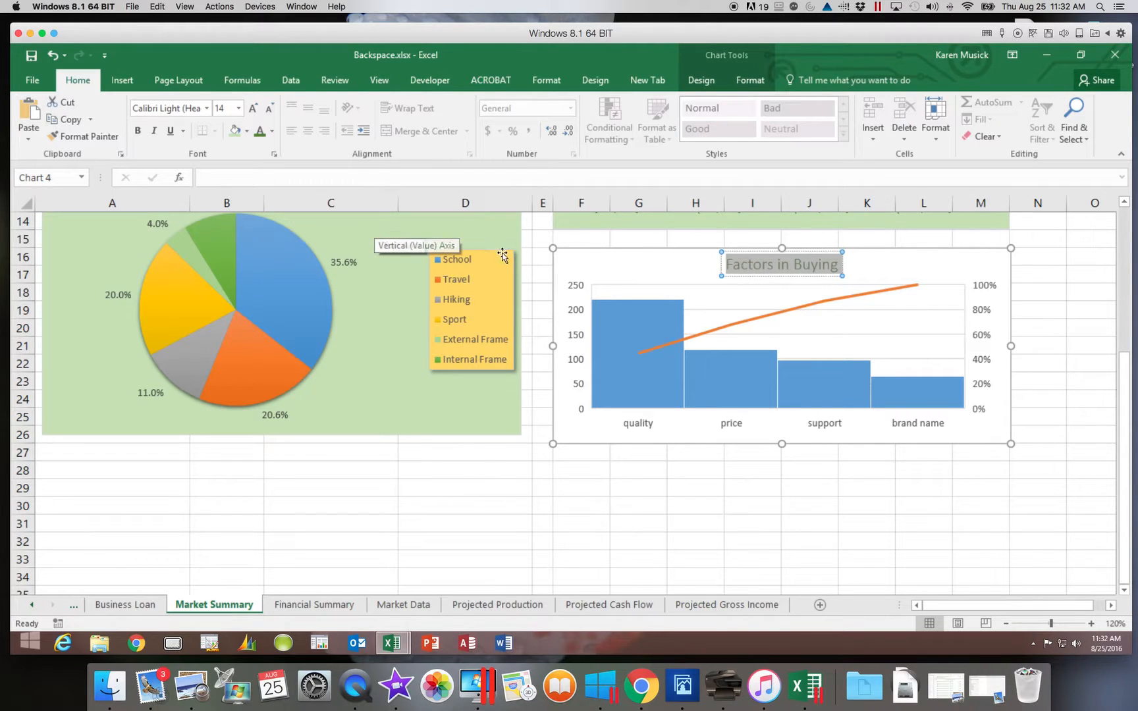
Fill the plot area of the Factors in Buying Pareto chart with the white theme color
{"action": "left_click", "coordinate": [879, 326]}
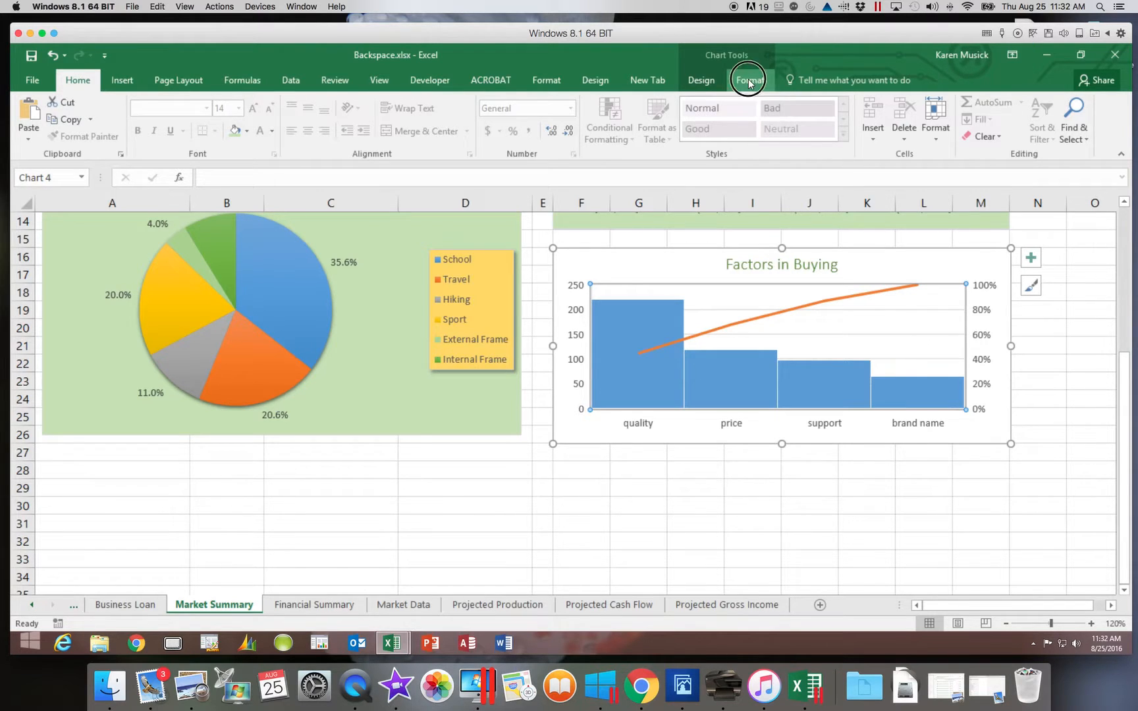
{"action": "left_click", "coordinate": [749, 80]}
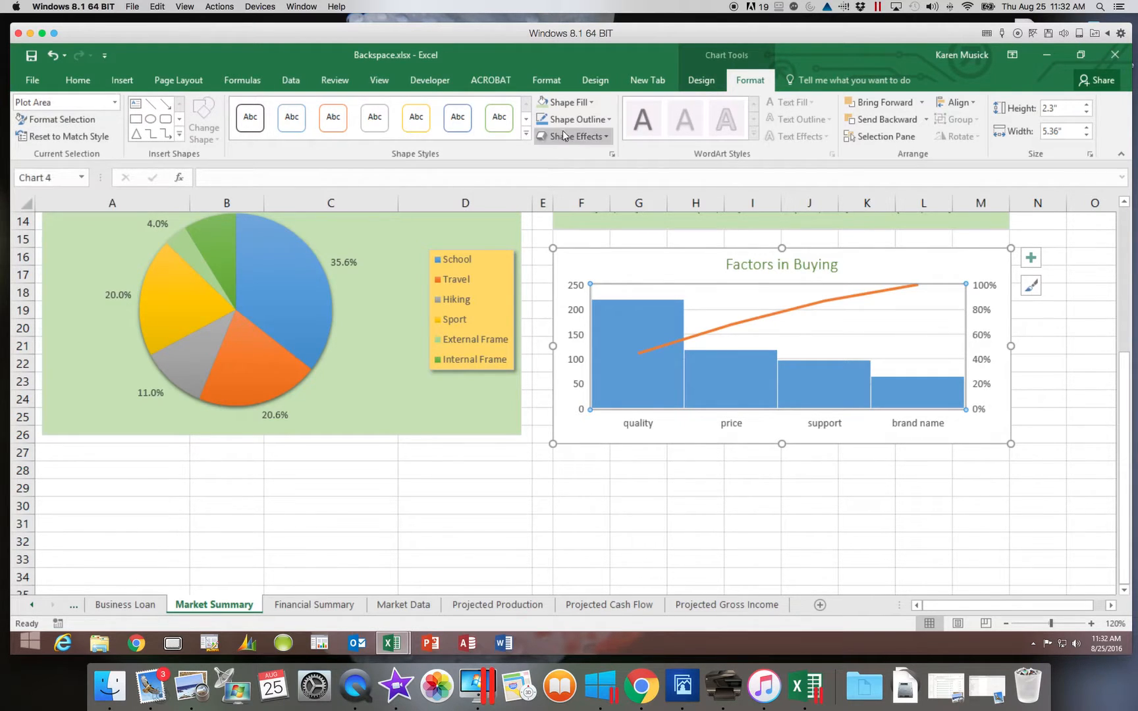
{"action": "left_click", "coordinate": [592, 103]}
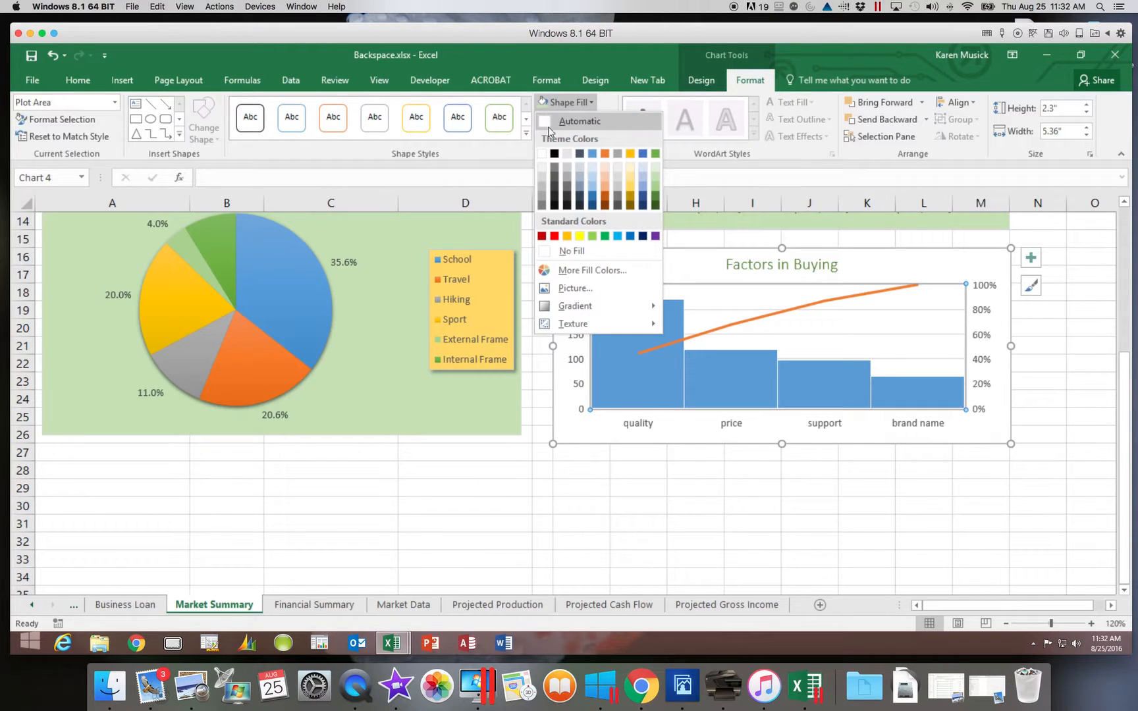
{"action": "left_click", "coordinate": [541, 154]}
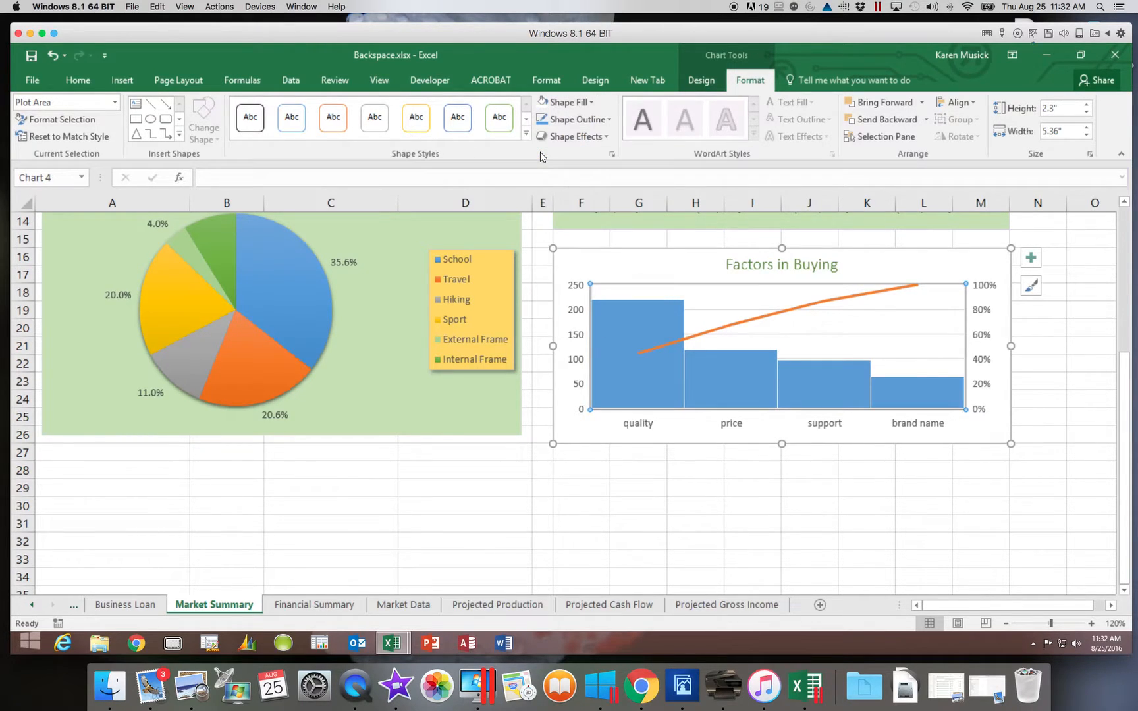
Fill the Pareto chart's chart area with a light green theme color, deselect the chart and save the workbook
{"action": "left_click", "coordinate": [633, 263]}
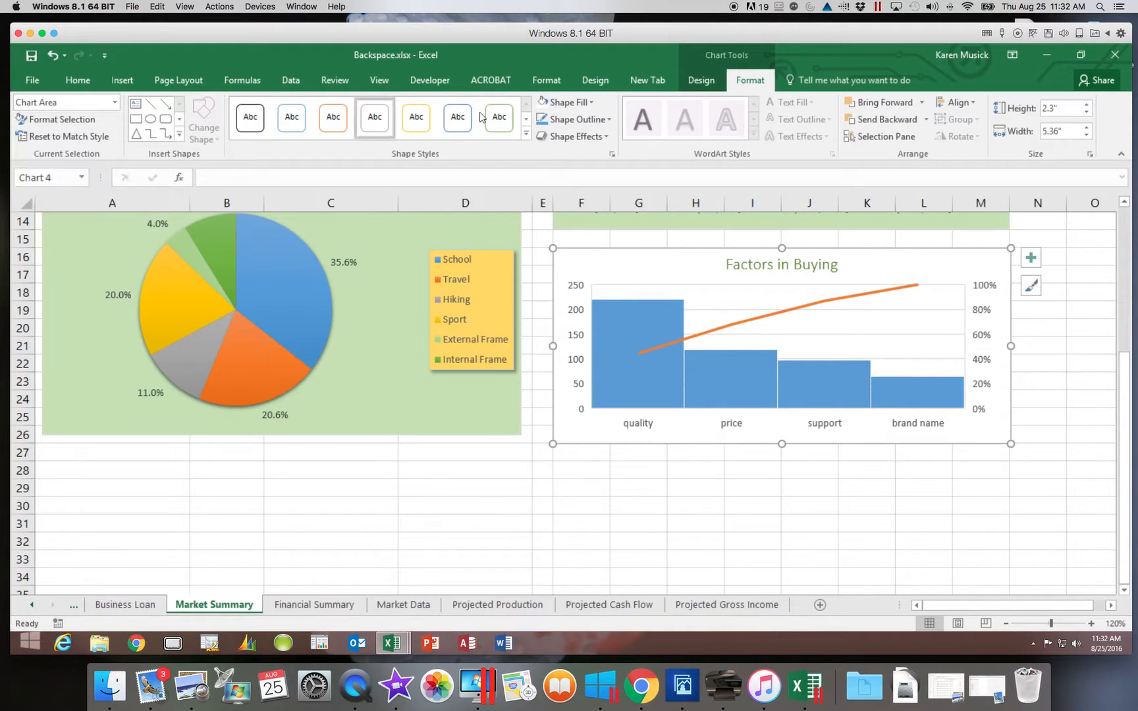
{"action": "left_click", "coordinate": [570, 102]}
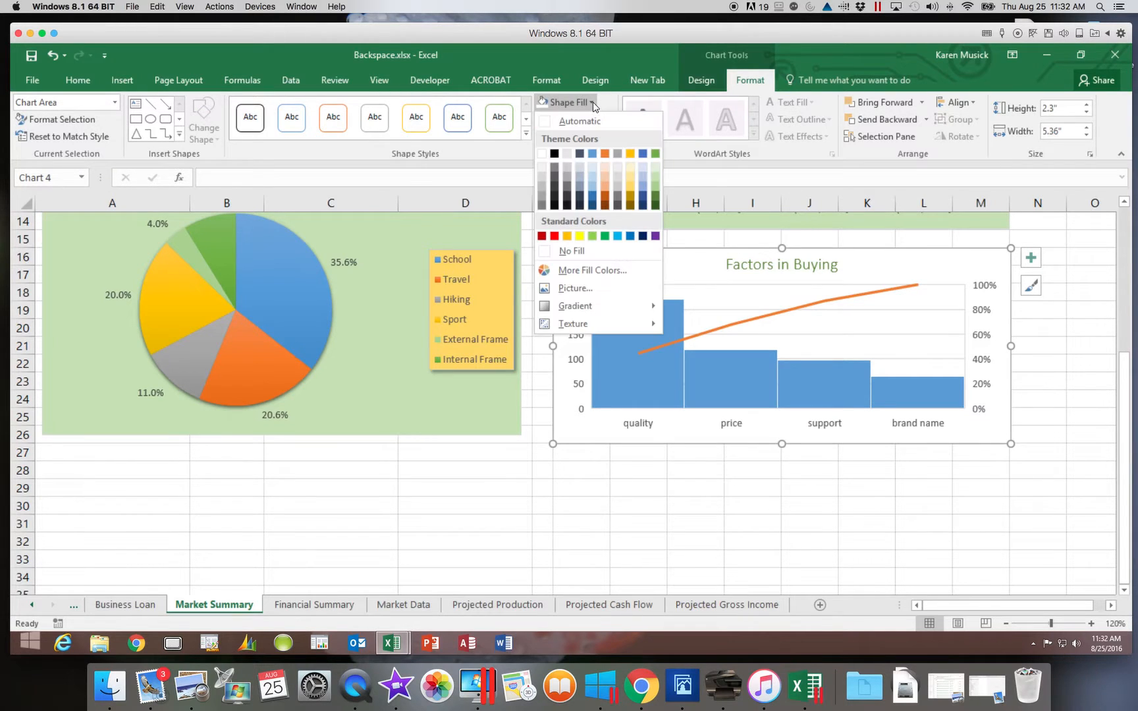
{"action": "left_click", "coordinate": [656, 178]}
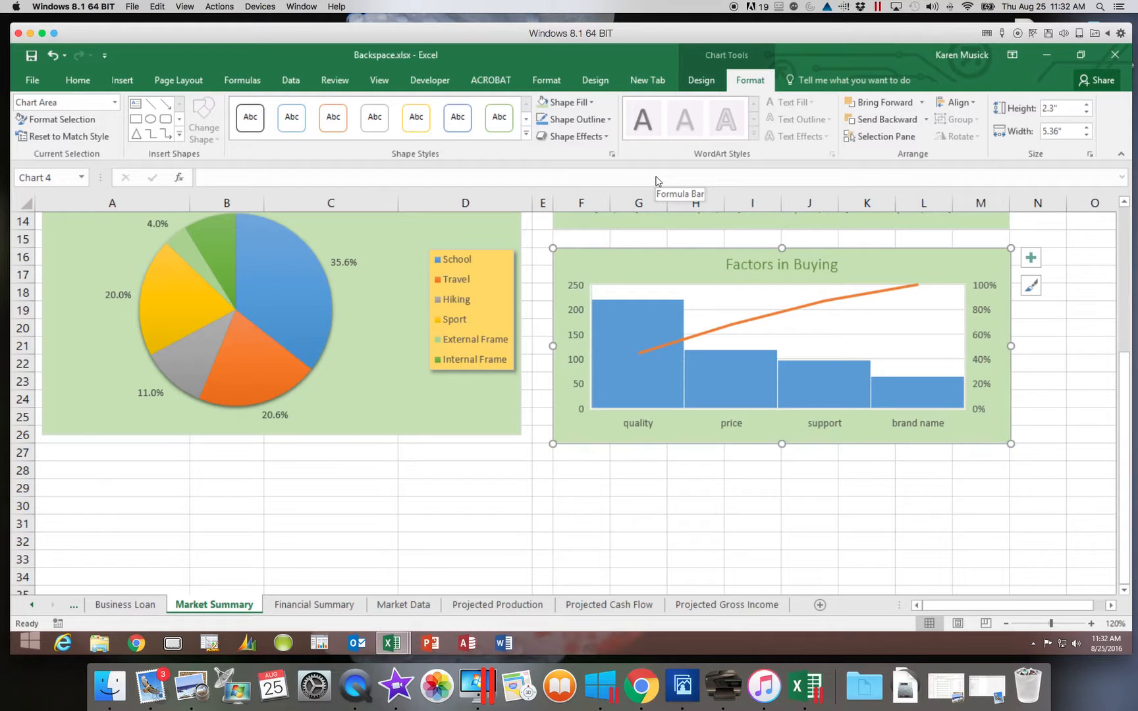
{"action": "left_click", "coordinate": [473, 449]}
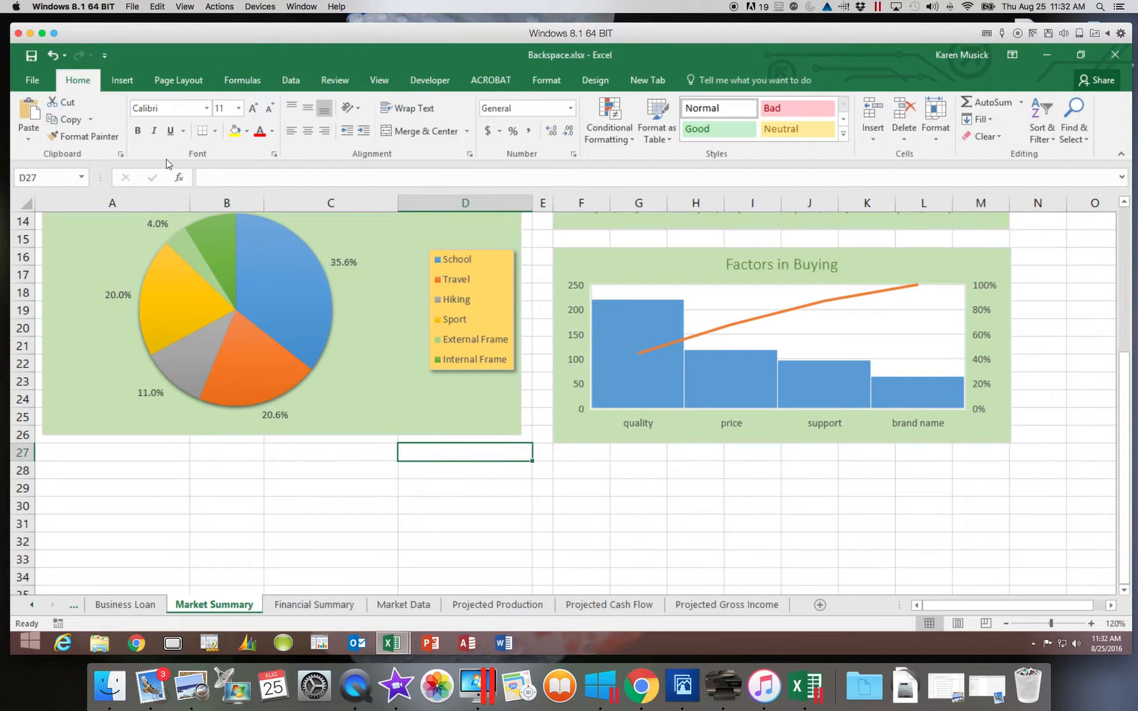
{"action": "left_click", "coordinate": [28, 56]}
{"action": "left_click", "coordinate": [122, 81]}
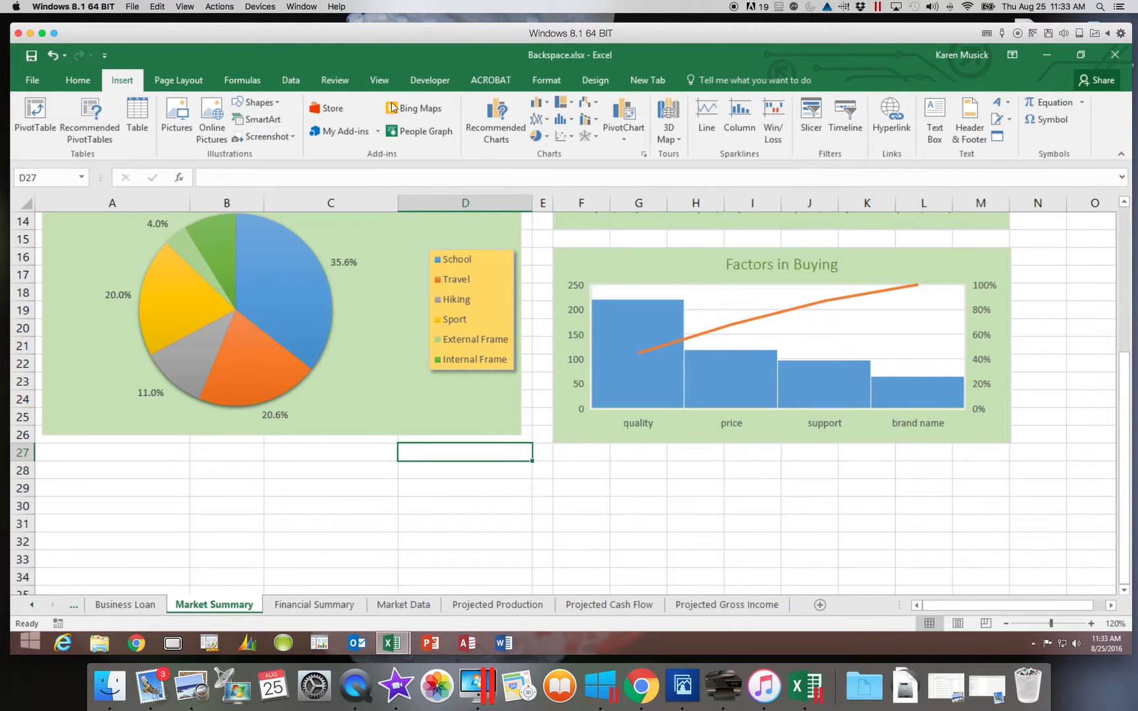
{"action": "left_click", "coordinate": [547, 106]}
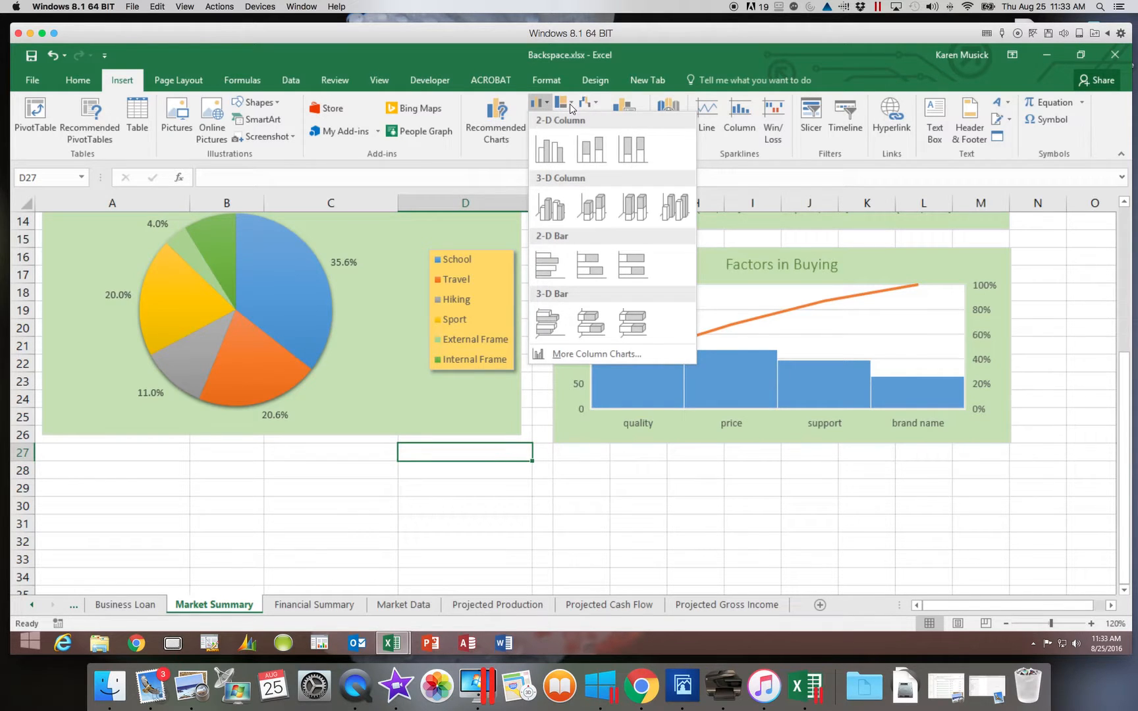
{"action": "left_click", "coordinate": [570, 105]}
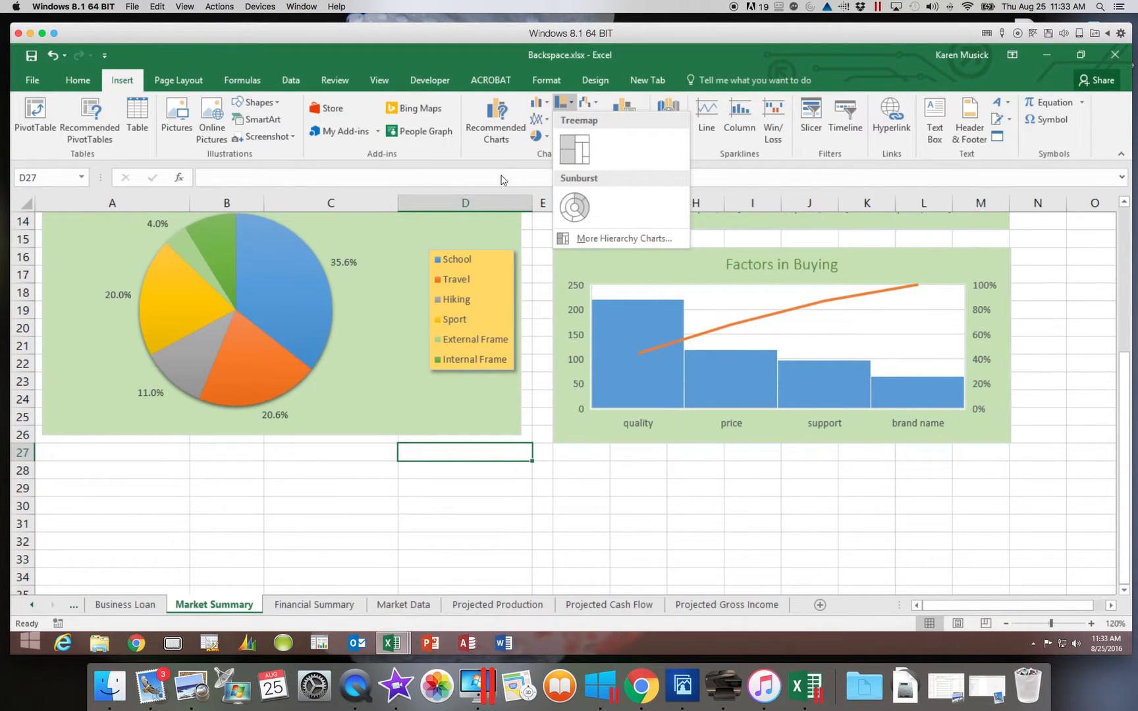
{"action": "left_click", "coordinate": [495, 471]}
{"action": "left_click", "coordinate": [495, 470]}
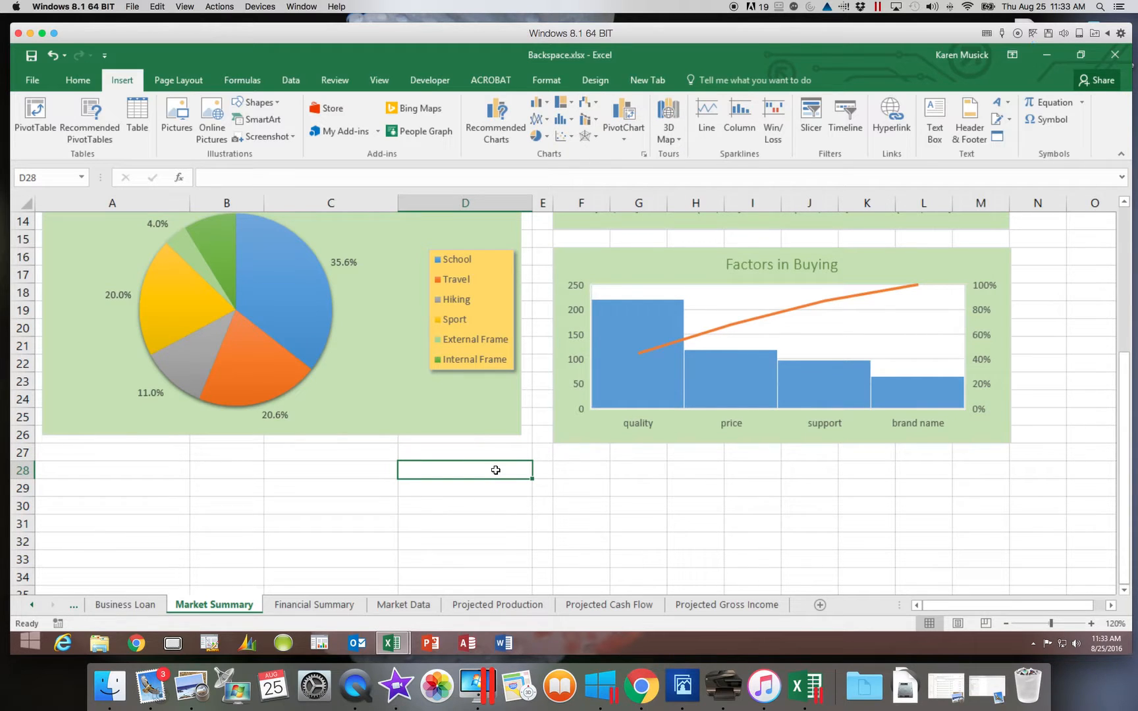